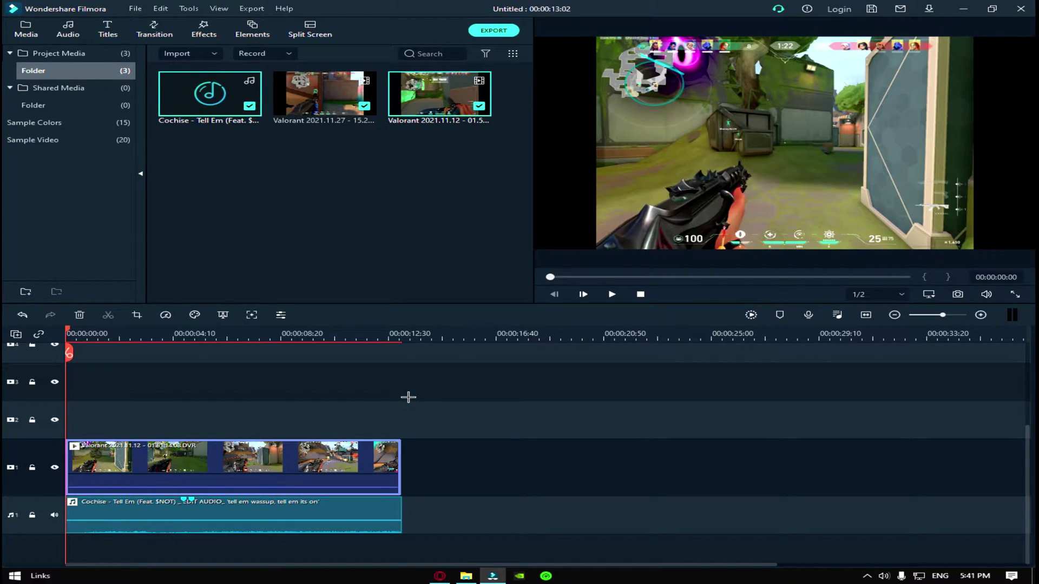
# Add a volume keyframe to the song, deselect the gameplay clip, and move the playhead to 00:00:05:08.
pyautogui.click(189, 498)
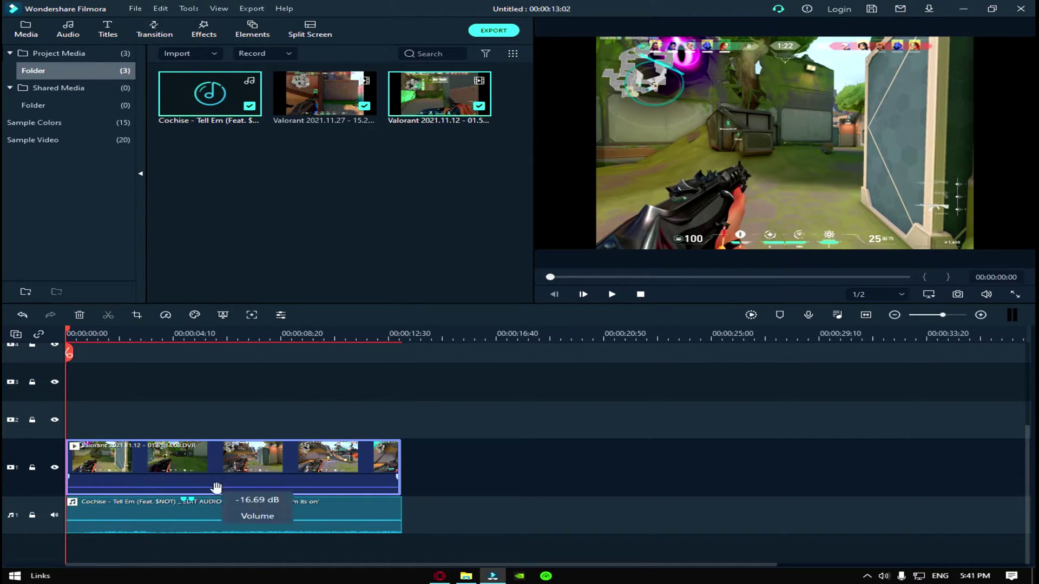
pyautogui.click(414, 440)
pyautogui.click(197, 335)
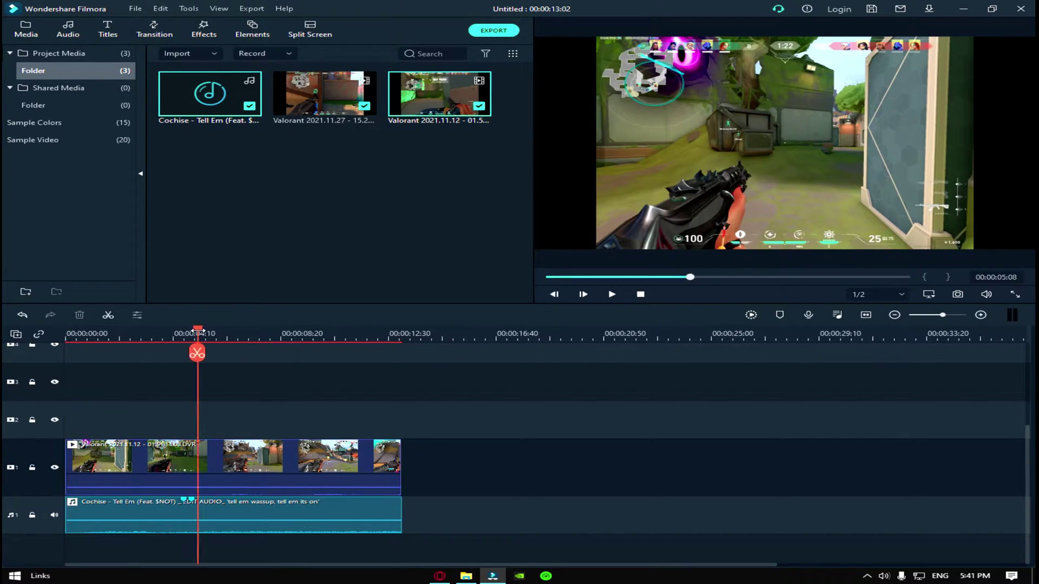
pyautogui.scroll(-3, 184, 335)
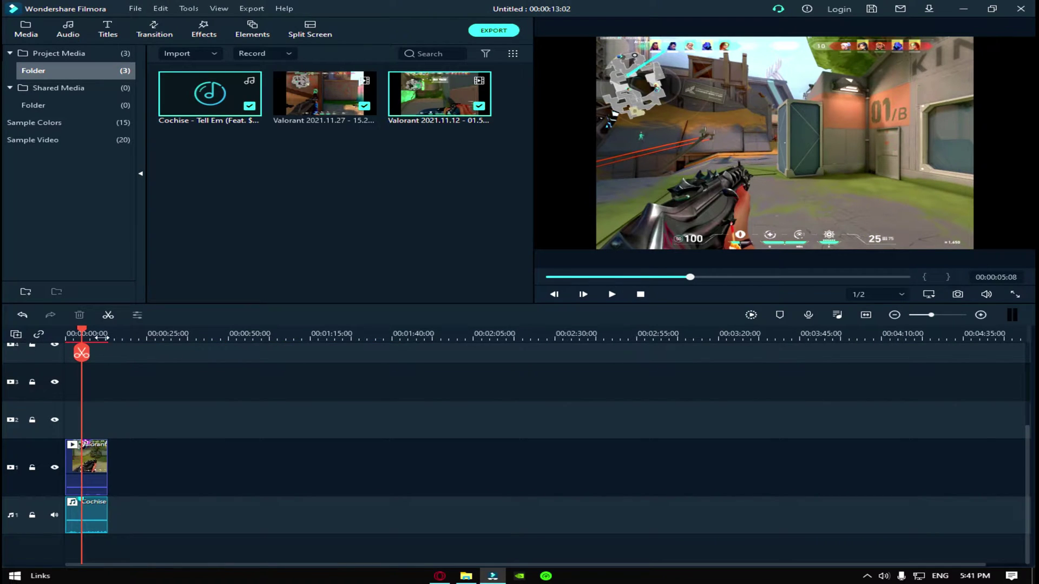
pyautogui.scroll(4, 102, 338)
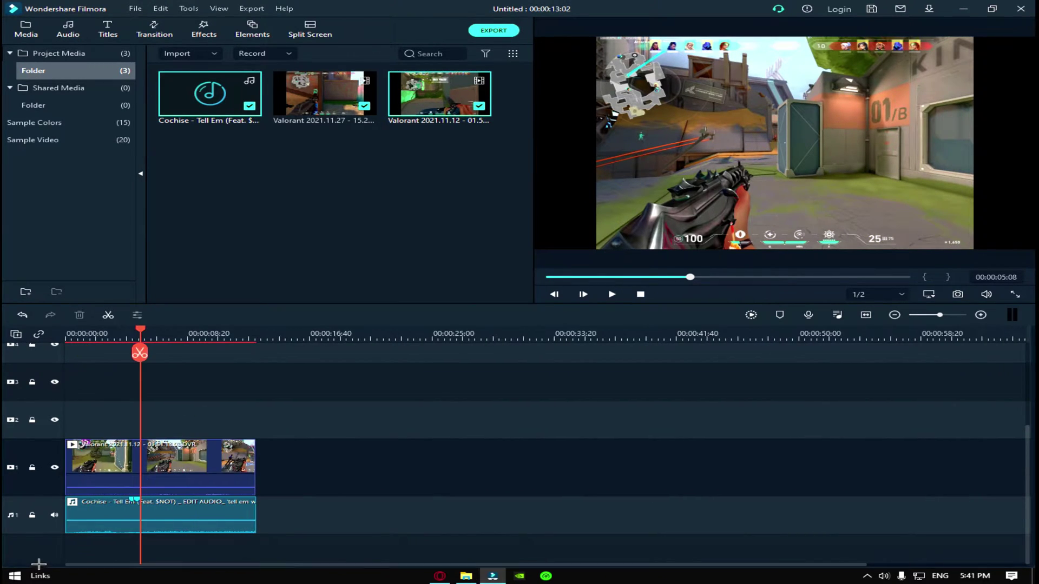
pyautogui.scroll(2, 133, 552)
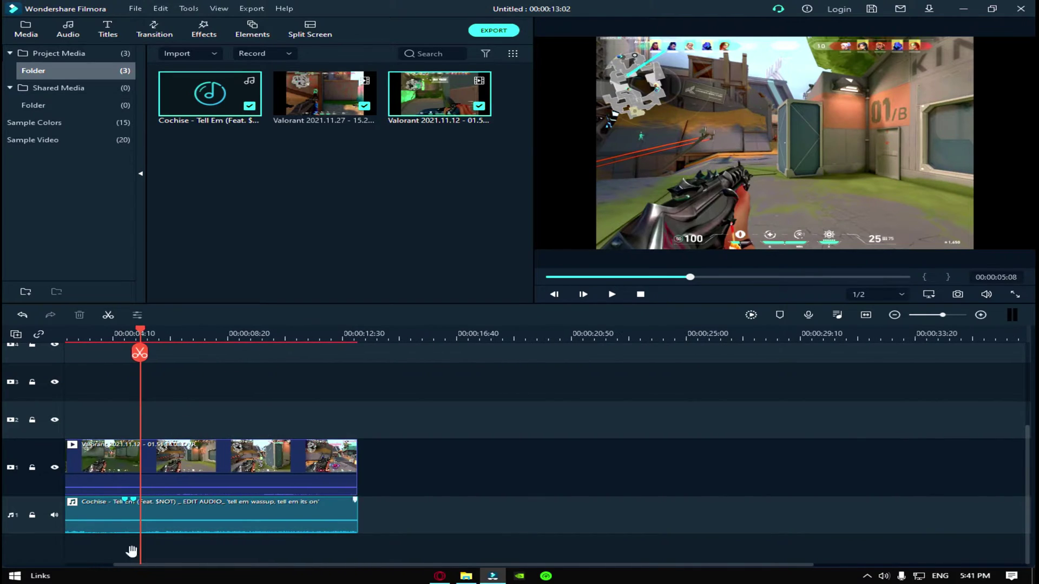
pyautogui.scroll(1, 99, 566)
# Drag the gameplay clip's left and right edges out to the preview frame's edges.
pyautogui.moveTo(99, 566); pyautogui.dragTo(87, 565)
pyautogui.doubleClick(172, 456)
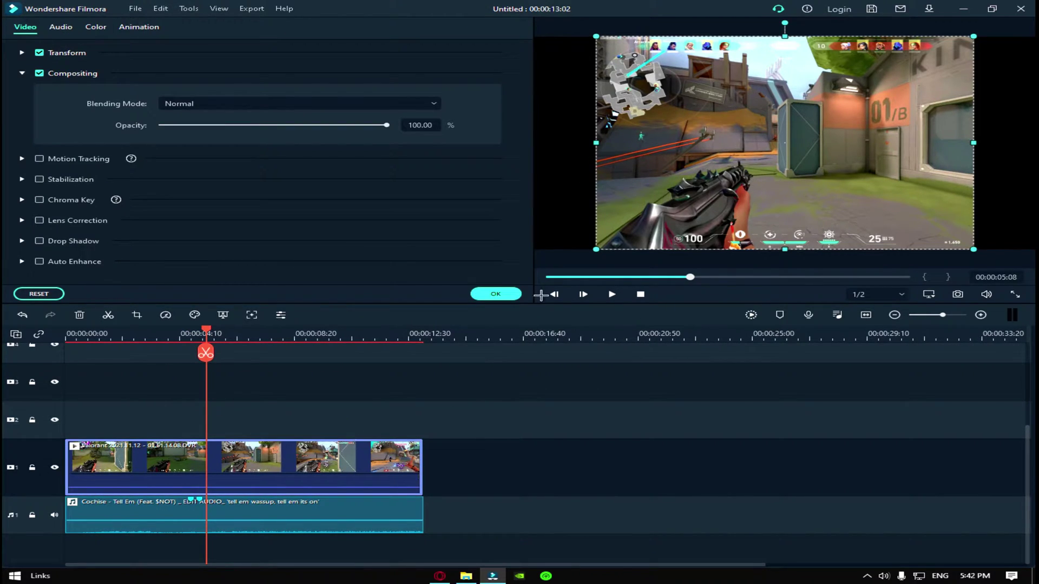
pyautogui.moveTo(570, 144); pyautogui.dragTo(536, 139)
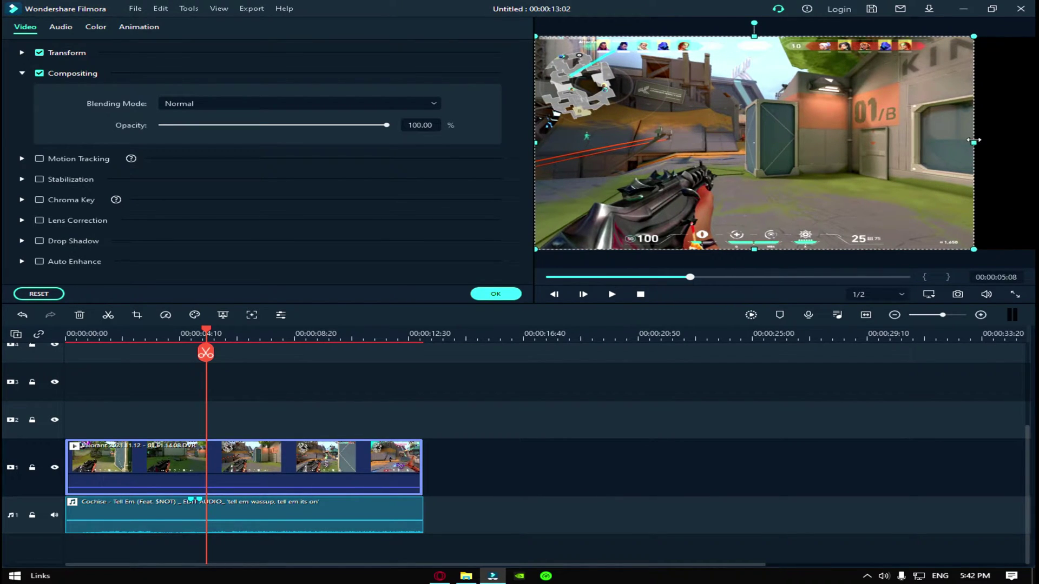
pyautogui.moveTo(973, 143); pyautogui.dragTo(1033, 143)
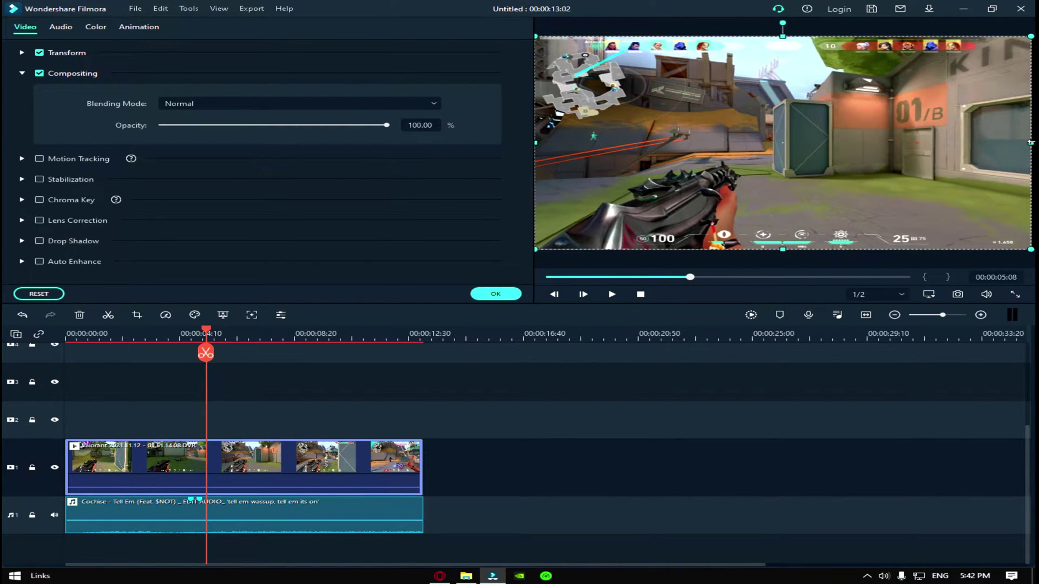
pyautogui.click(821, 260)
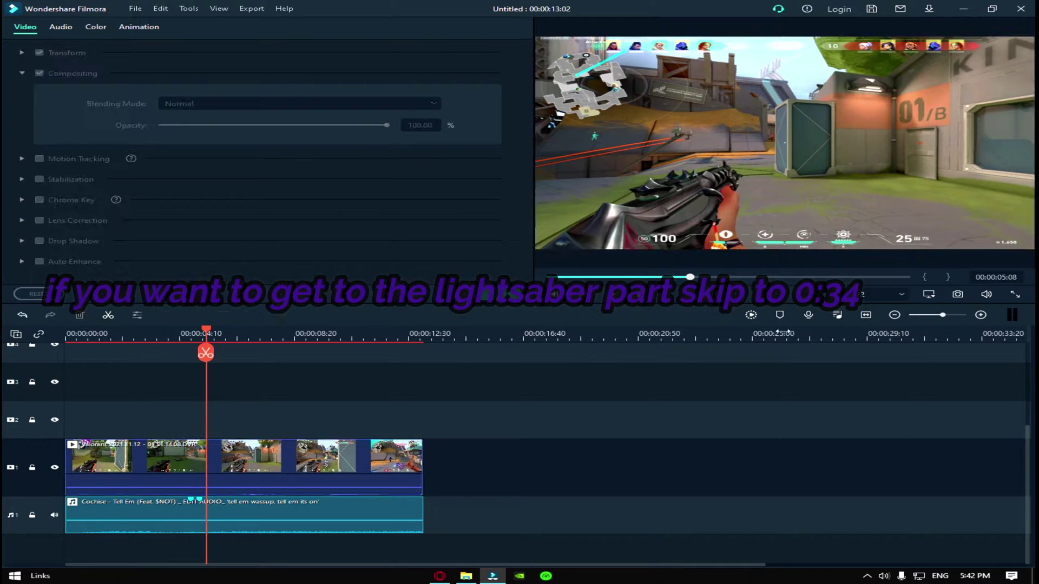
# Change the project to a custom 2560 x 1440, 16:9 resolution at 60 fps.
pyautogui.click(928, 294)
pyautogui.click(928, 294)
pyautogui.click(928, 294)
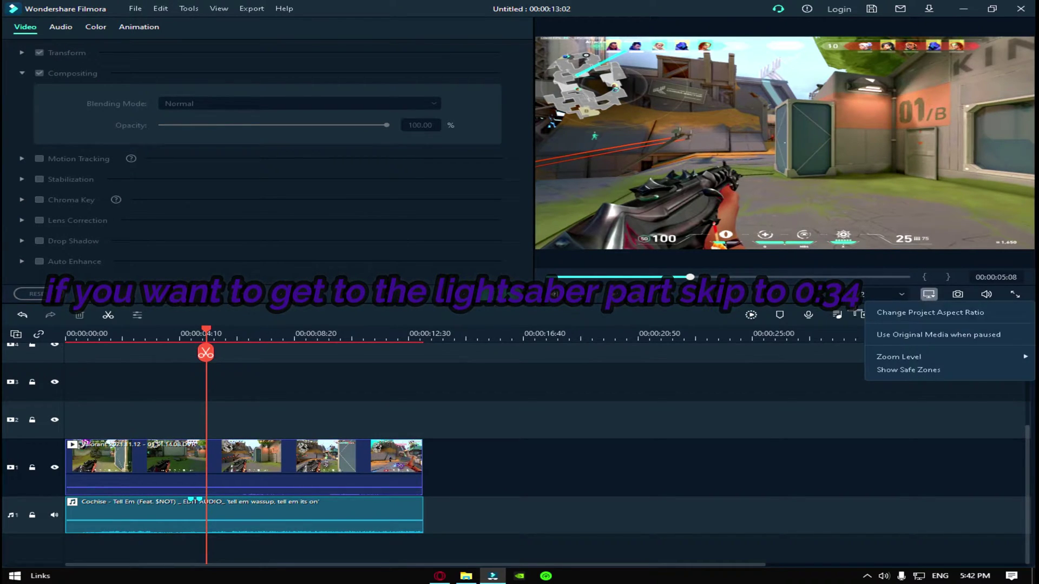
pyautogui.click(931, 314)
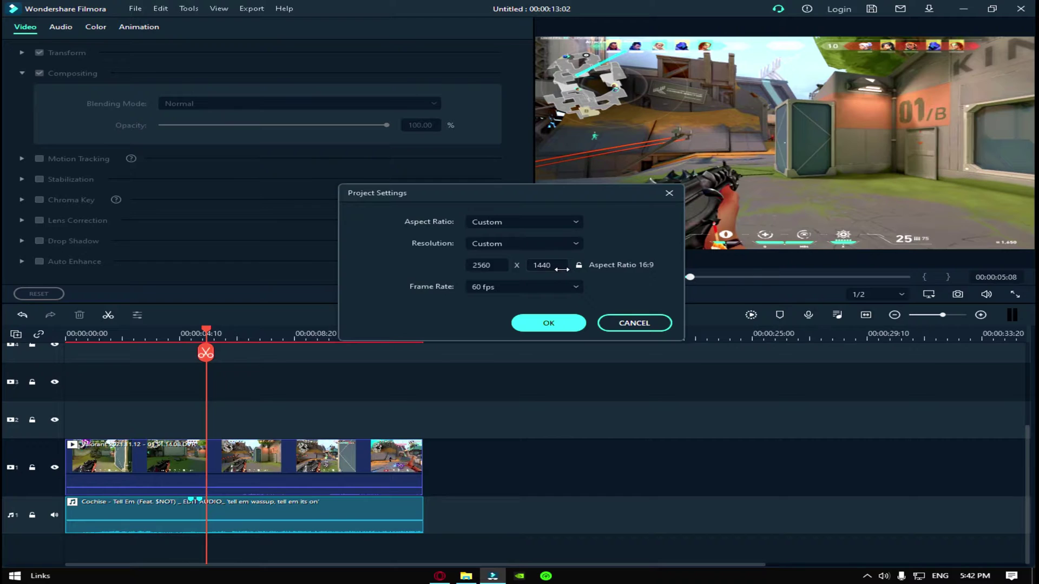
pyautogui.click(527, 323)
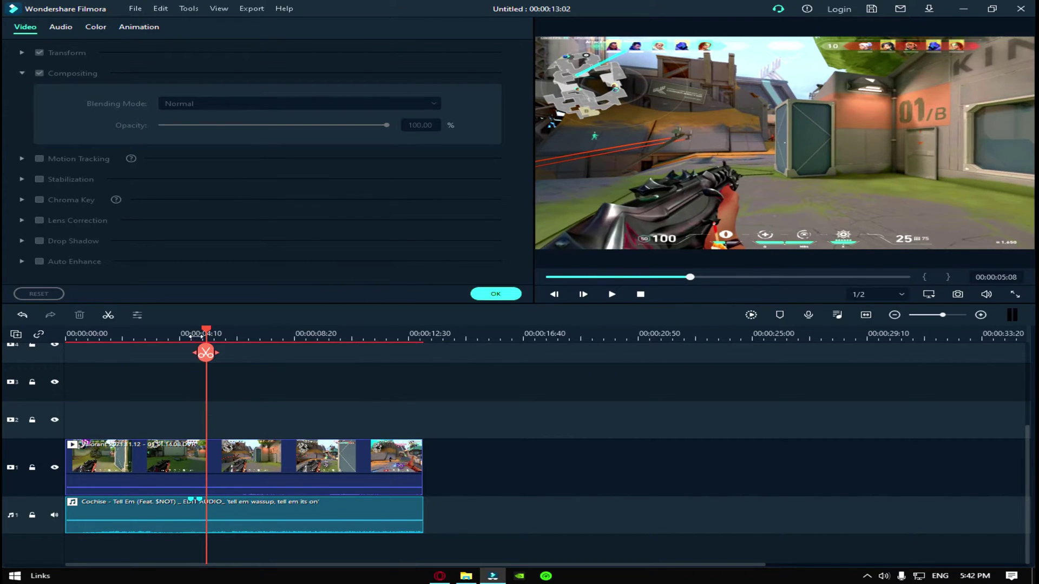
# Apply the Brighten colour-correction preset to the gameplay clip and close its properties.
pyautogui.click(215, 471)
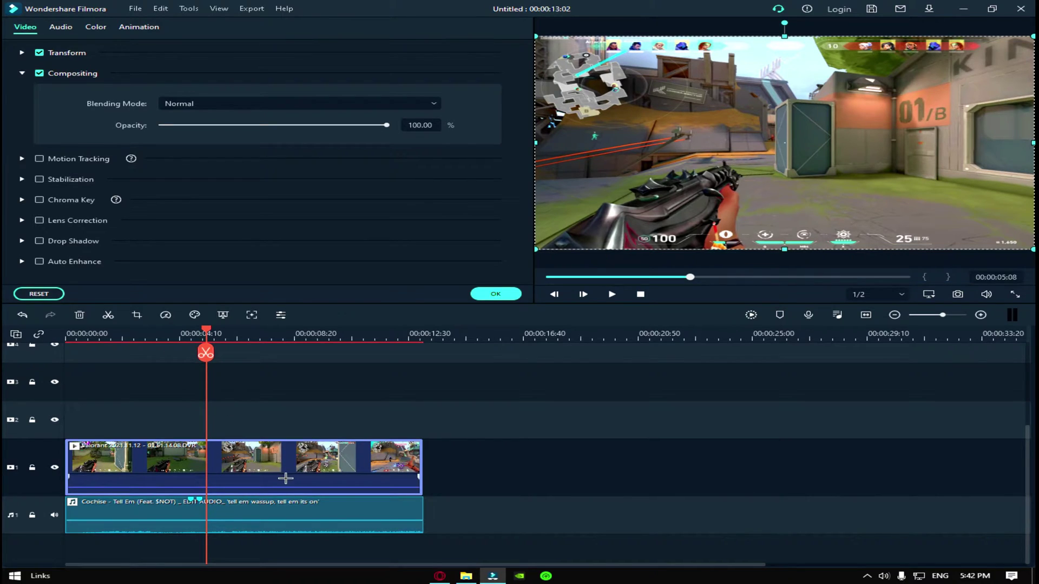
pyautogui.click(194, 314)
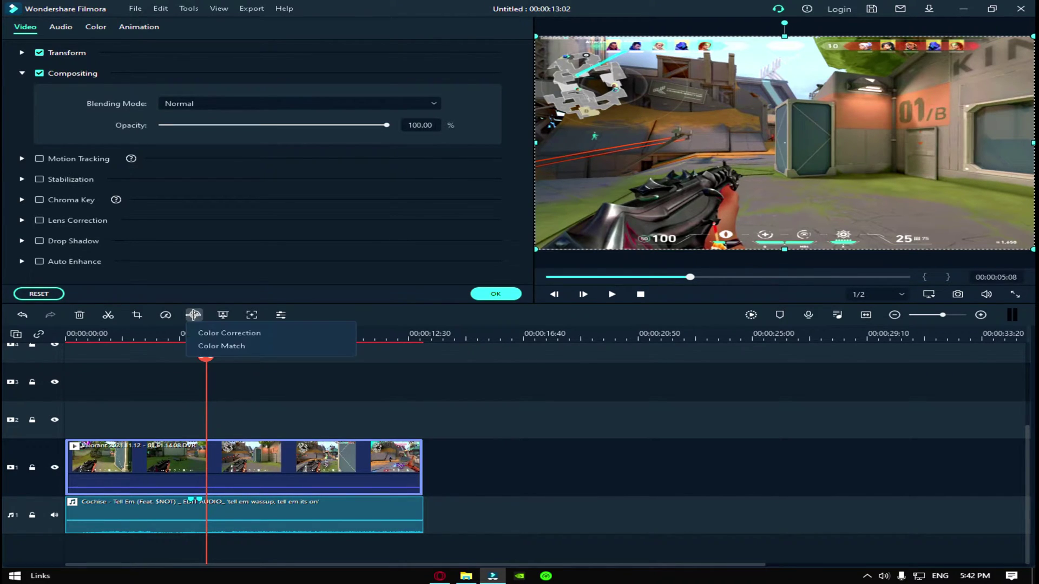
pyautogui.click(203, 345)
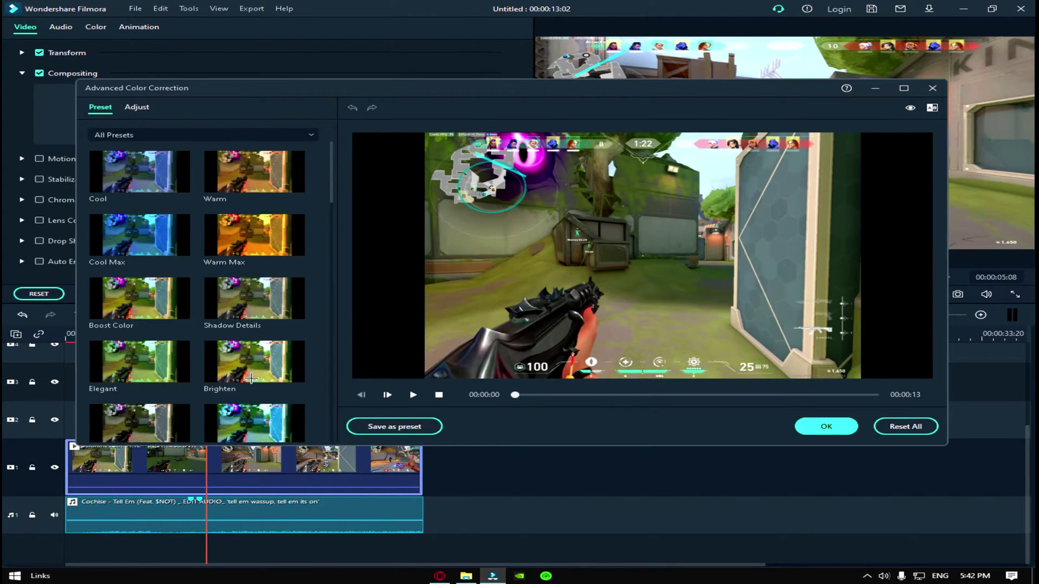
pyautogui.click(251, 378)
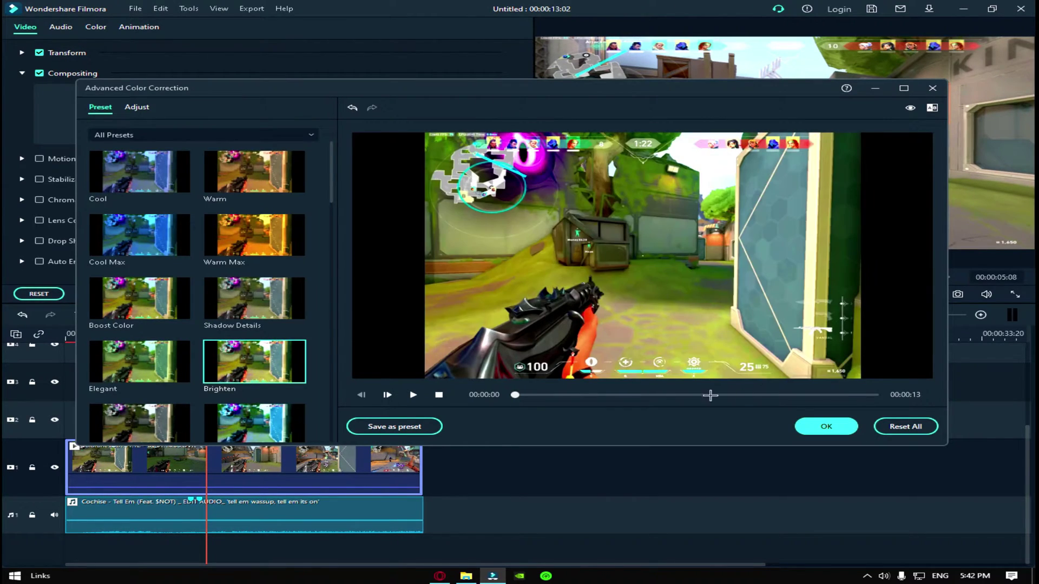
pyautogui.click(825, 426)
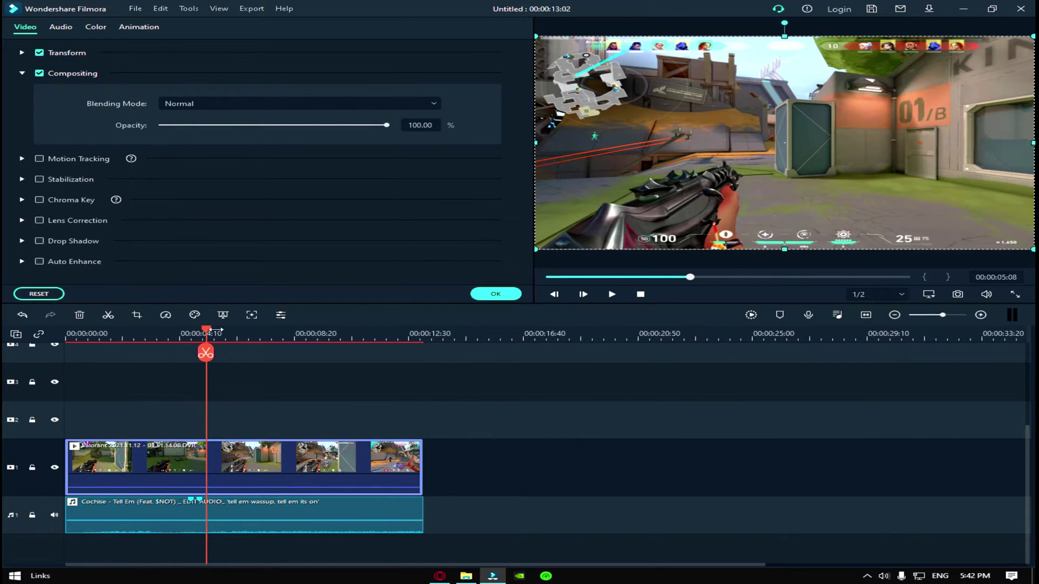
pyautogui.click(482, 294)
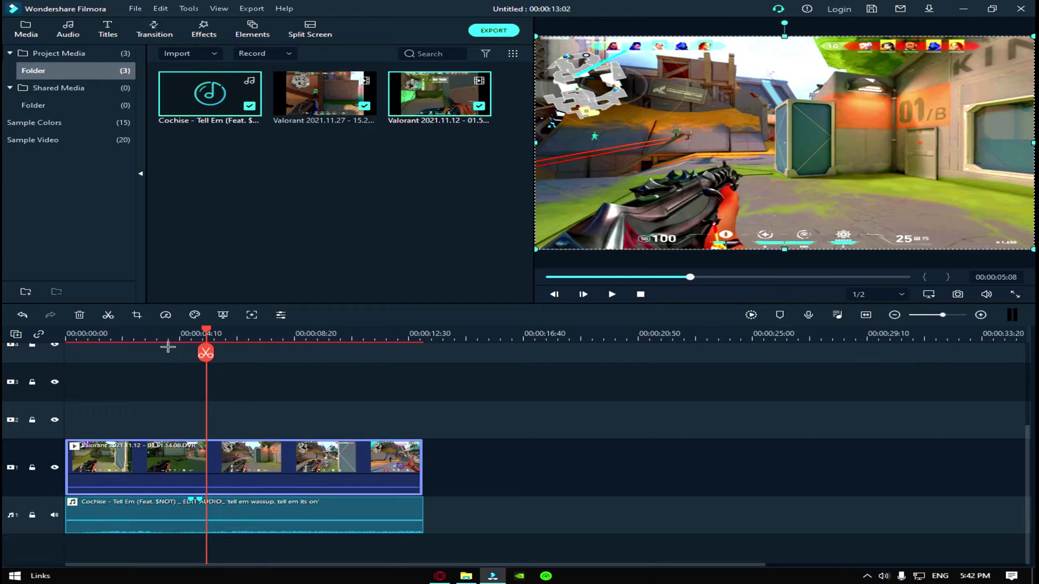
# Play through to the kill at 00:00:12:07 and split the gameplay clip there with Ctrl+B.
pyautogui.press('space')
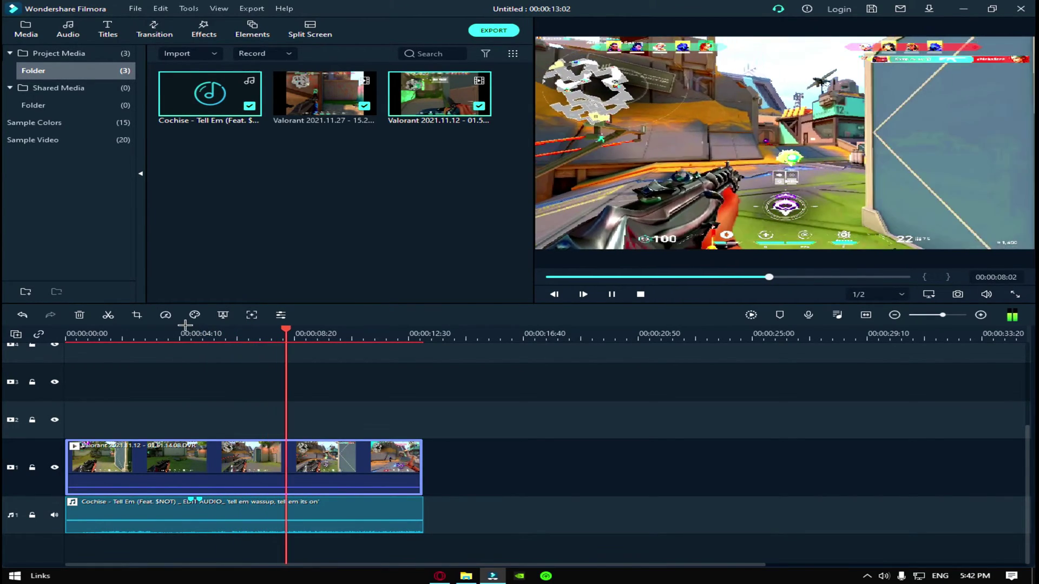
pyautogui.press('space')
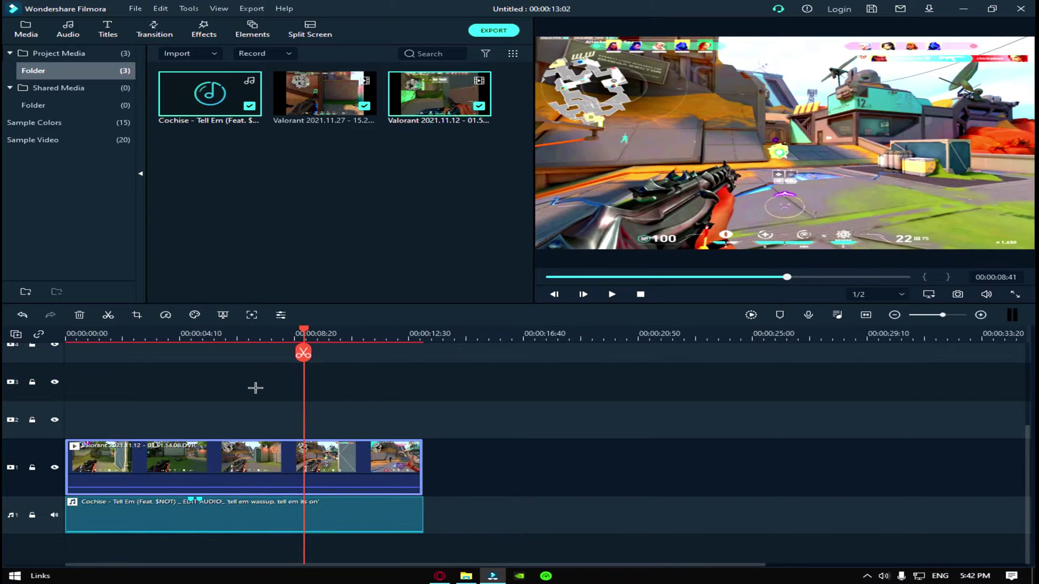
pyautogui.click(285, 333)
pyautogui.press('space')
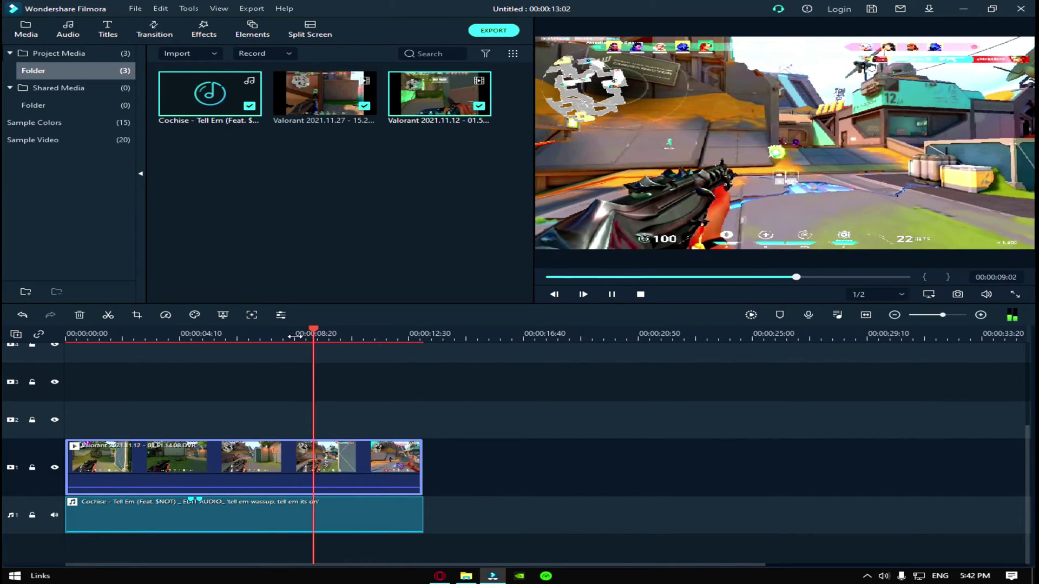
pyautogui.press('space')
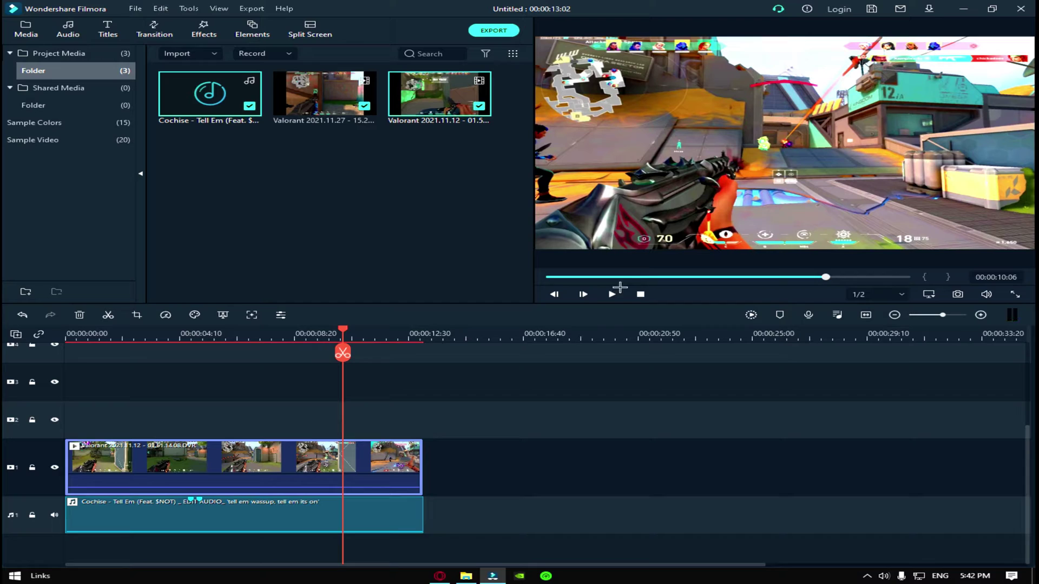
pyautogui.press('space')
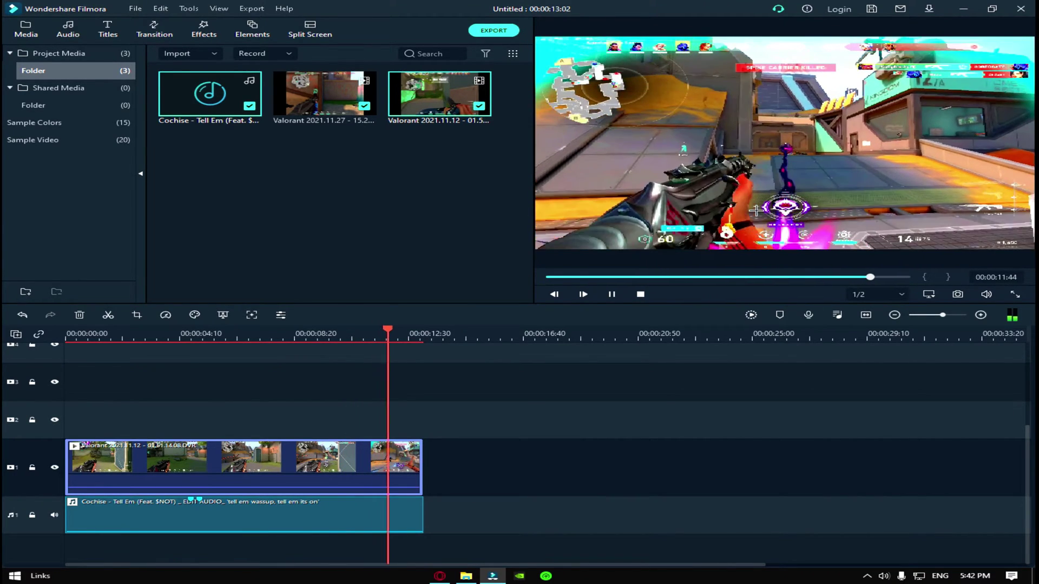
pyautogui.press('space')
pyautogui.press('space')
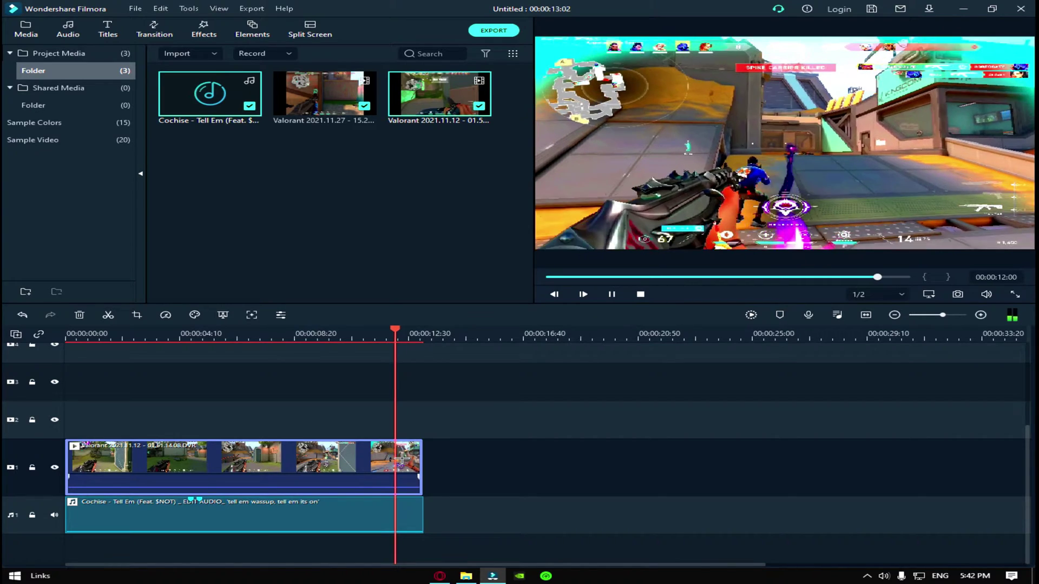
pyautogui.press('space')
pyautogui.hotkey('ctrl', 'b')
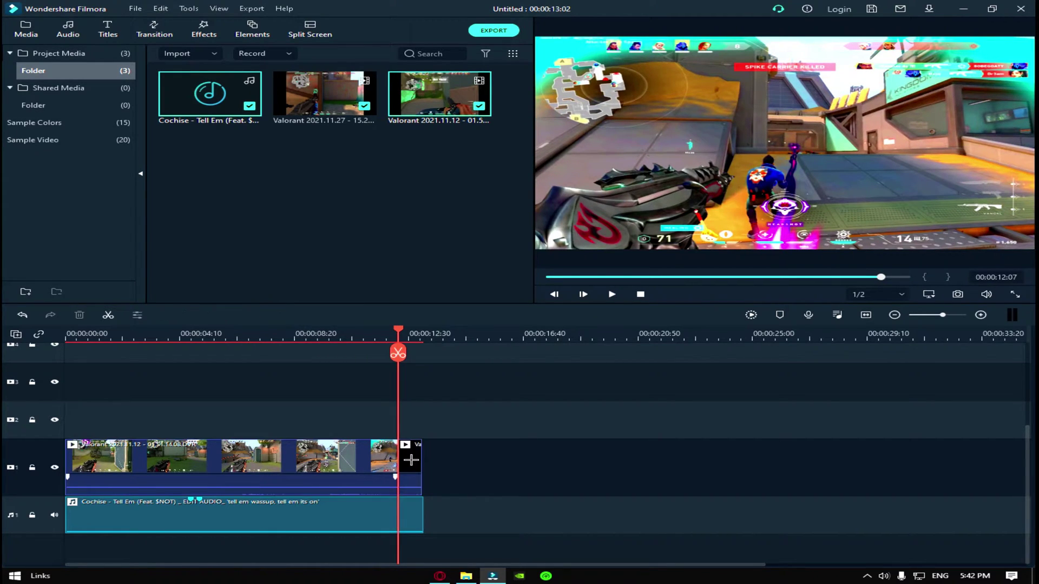
pyautogui.click(411, 460)
# Set the short end piece's blending mode to Screen at 100% opacity.
pyautogui.rightClick(415, 459)
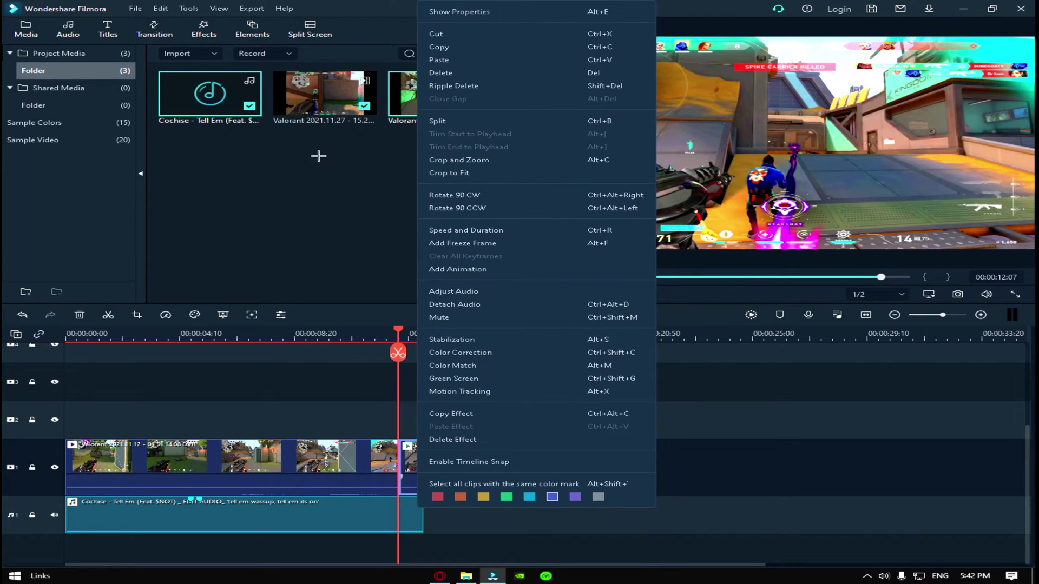
pyautogui.doubleClick(414, 466)
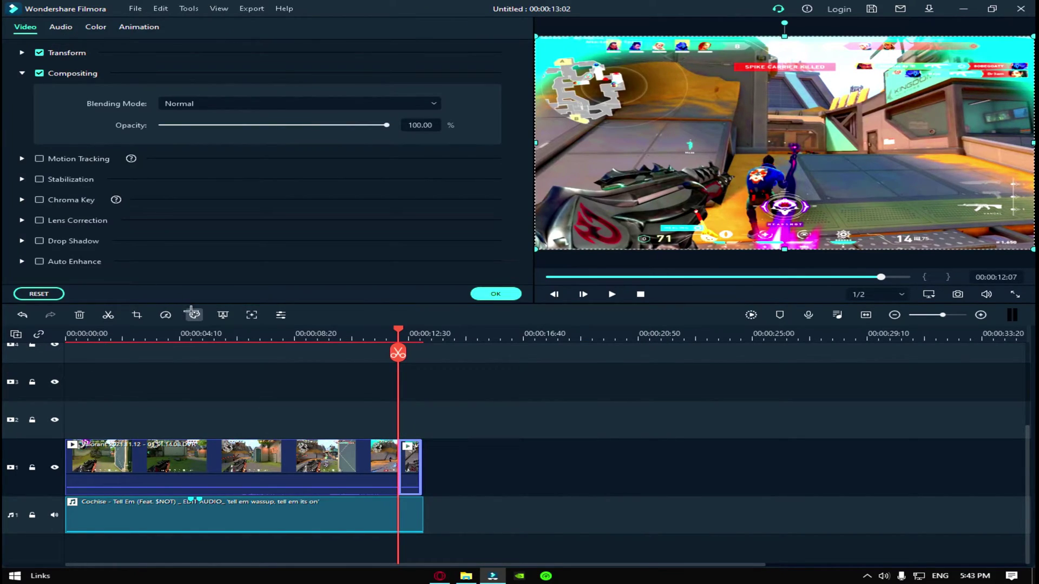
pyautogui.click(180, 103)
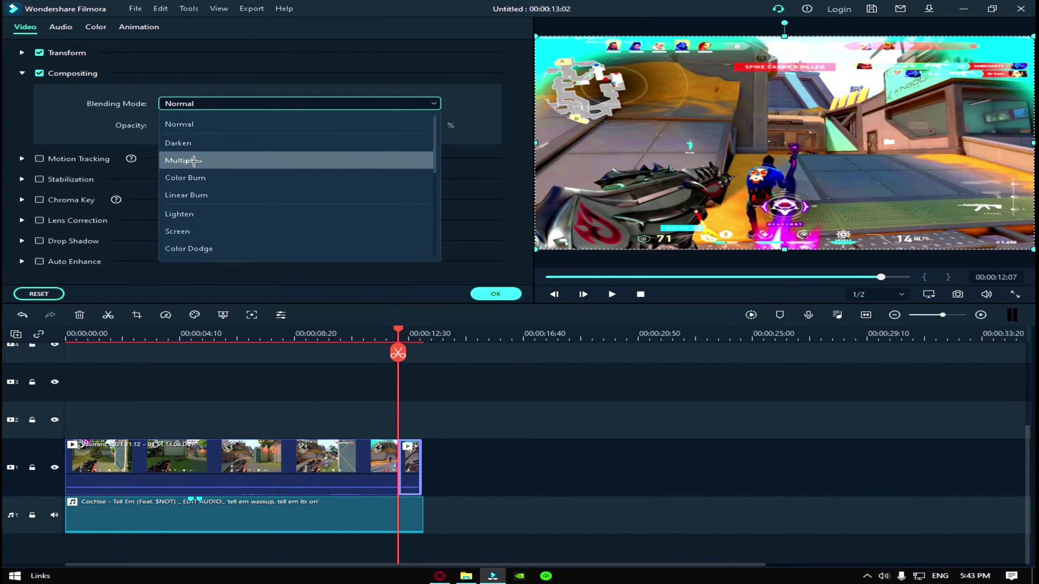
pyautogui.scroll(-1, 197, 184)
pyautogui.click(209, 179)
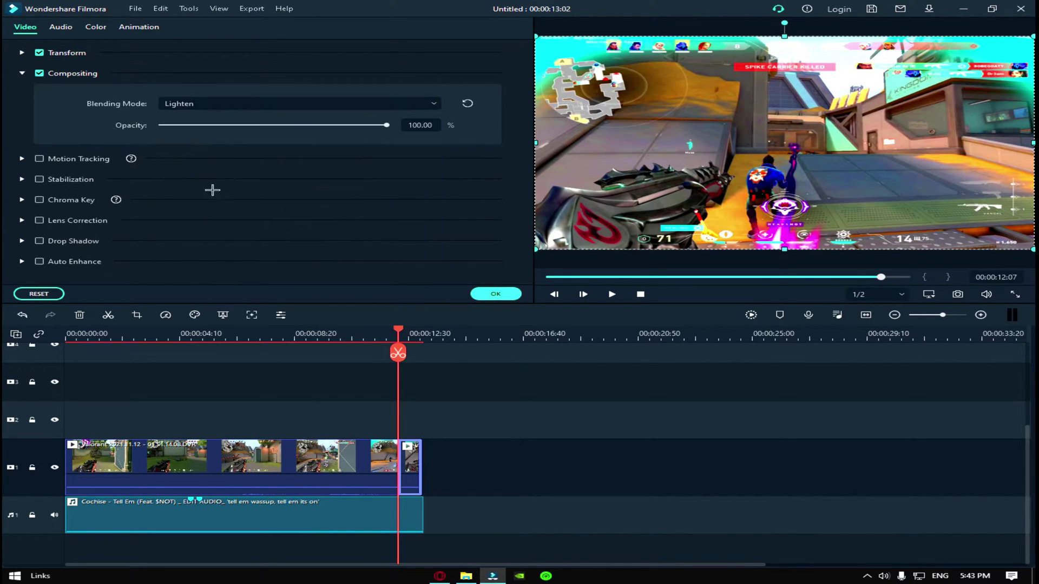
pyautogui.click(190, 104)
pyautogui.click(213, 202)
pyautogui.click(173, 100)
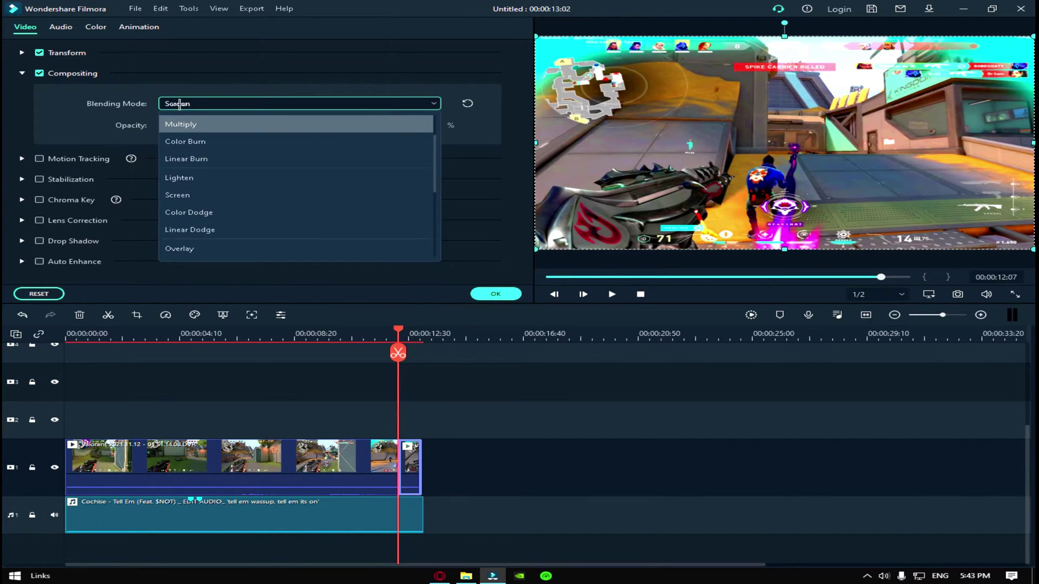
pyautogui.click(174, 103)
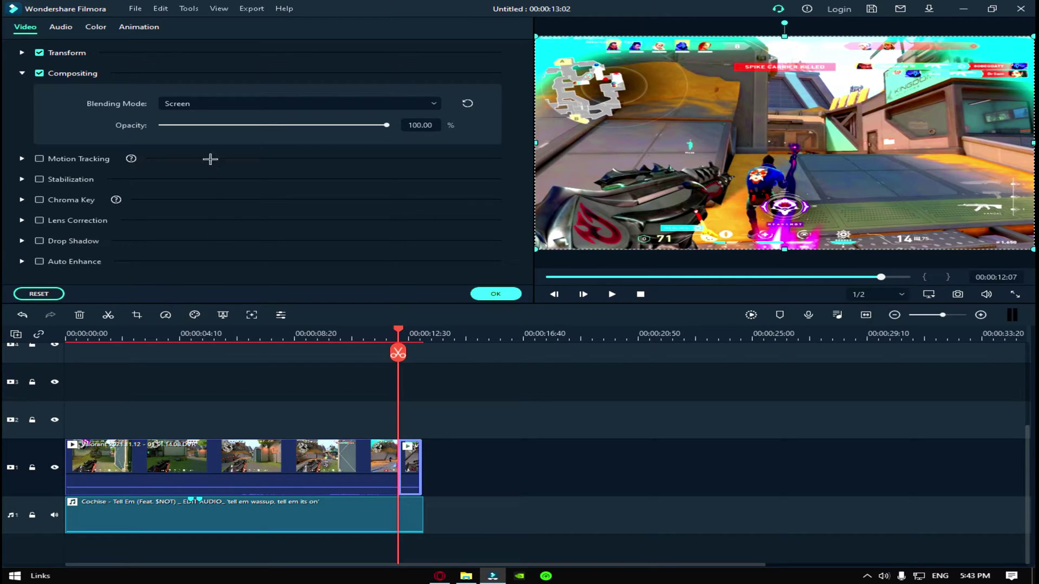
# Give the end piece a custom playback speed of 0.60.
pyautogui.click(167, 315)
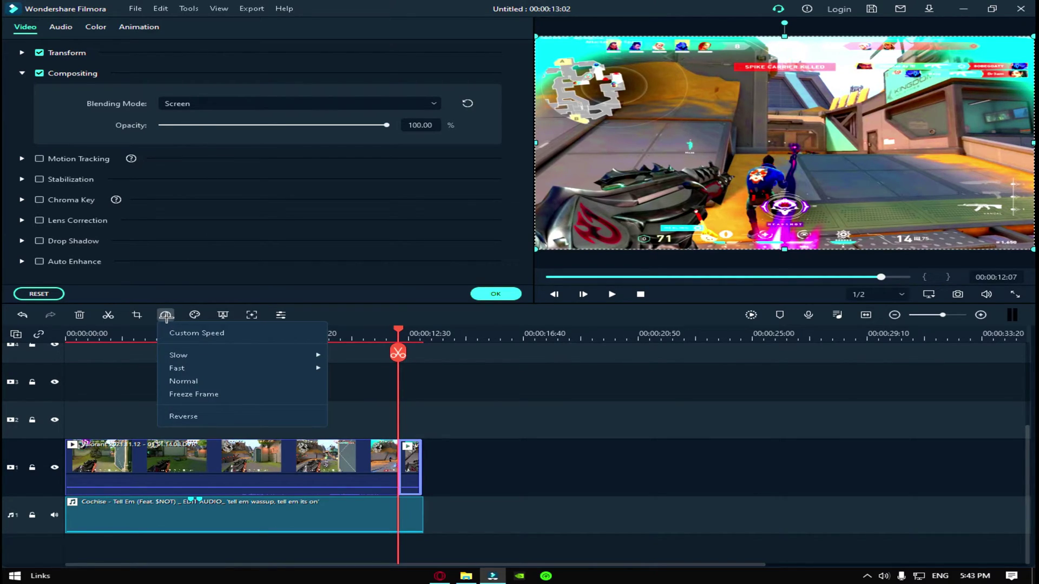
pyautogui.click(179, 333)
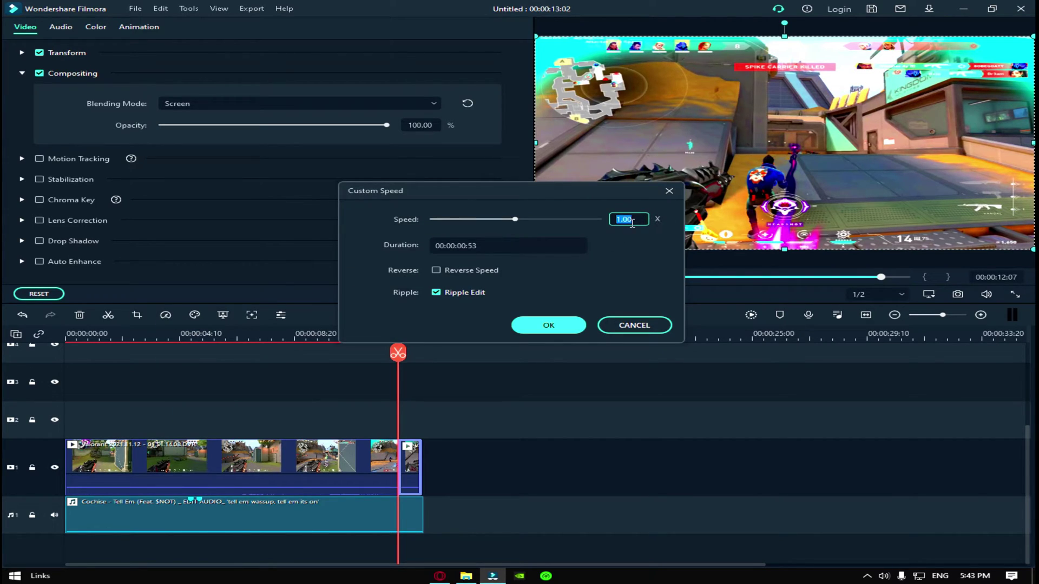
pyautogui.write('0.60')
pyautogui.click(542, 319)
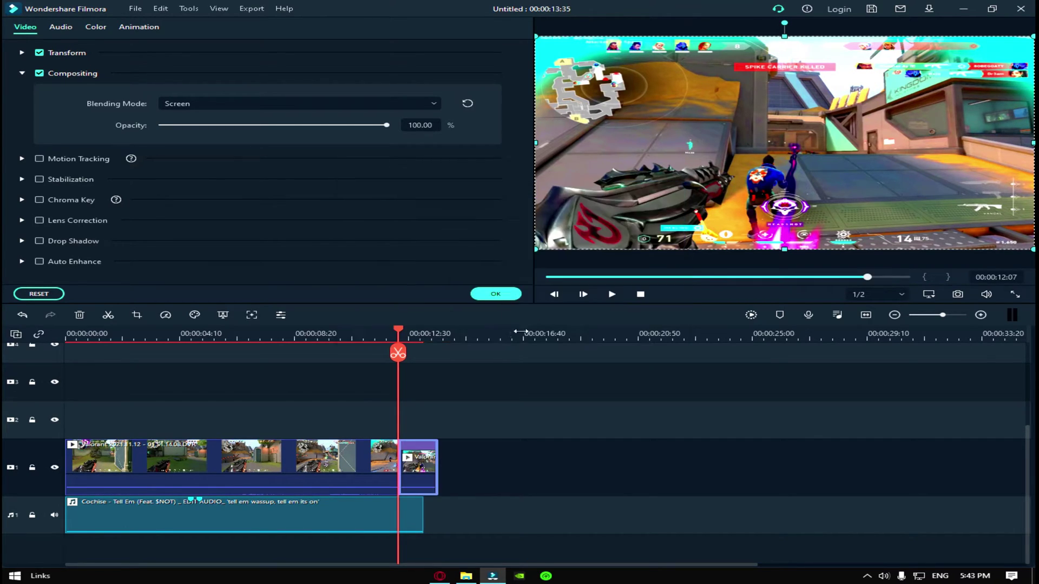
# Copy and paste the slowed end piece, moving the duplicate onto track 4 above the original.
pyautogui.rightClick(428, 451)
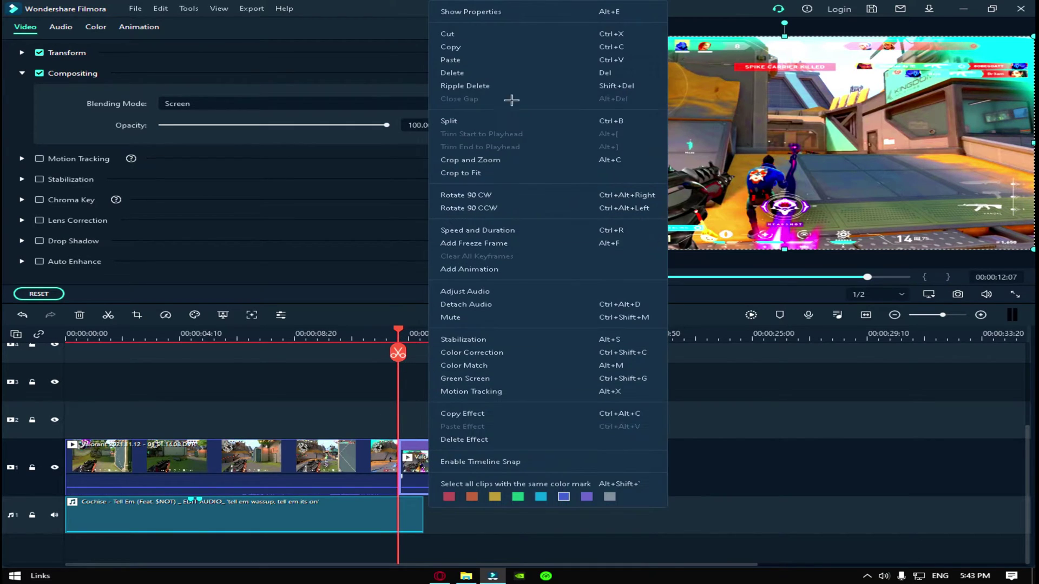
pyautogui.click(510, 46)
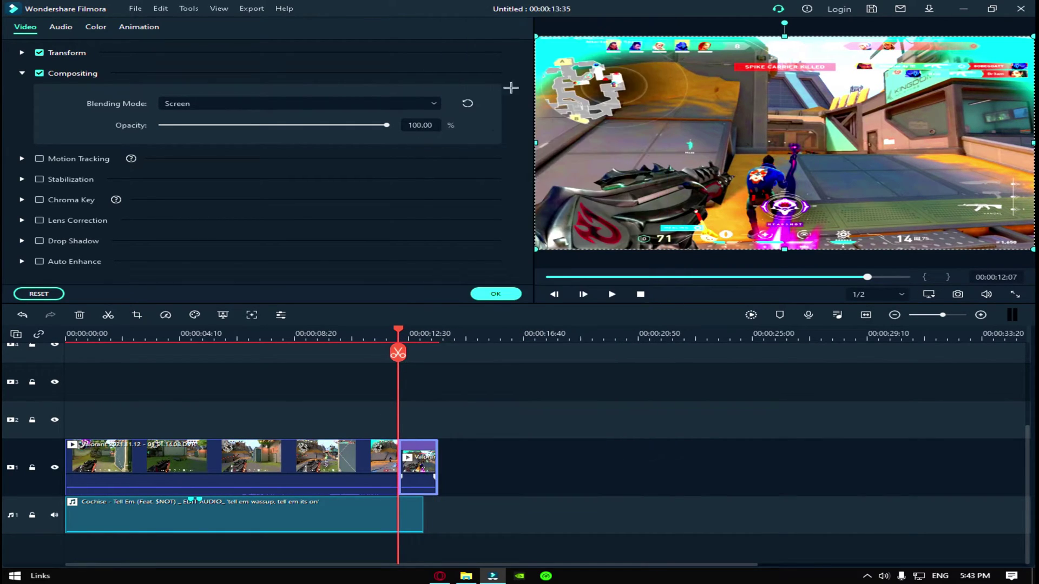
pyautogui.click(544, 331)
pyautogui.hotkey('ctrl', 'v')
pyautogui.moveTo(562, 465); pyautogui.dragTo(428, 435)
pyautogui.click(394, 333)
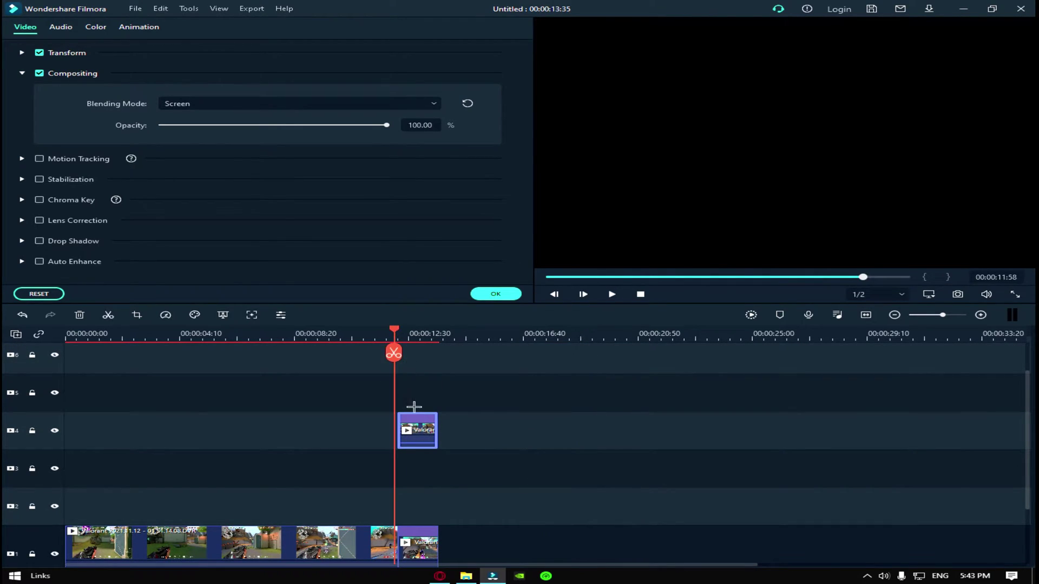
# Drag the Shape Mask, Vintage X-Process and Pixelated Edges effects onto tracks above the duplicate.
pyautogui.click(493, 293)
pyautogui.click(201, 27)
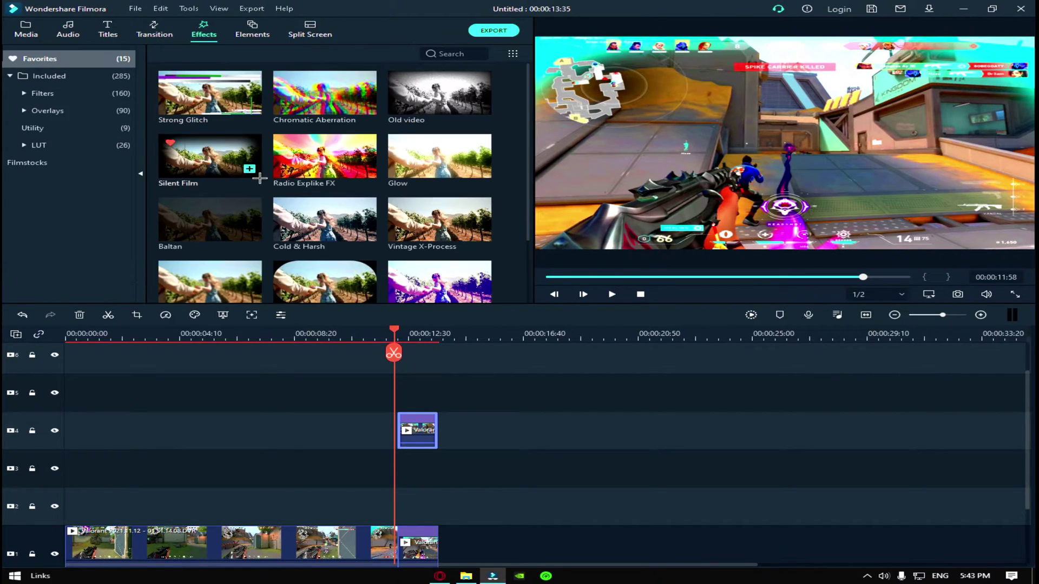
pyautogui.scroll(-3, 250, 178)
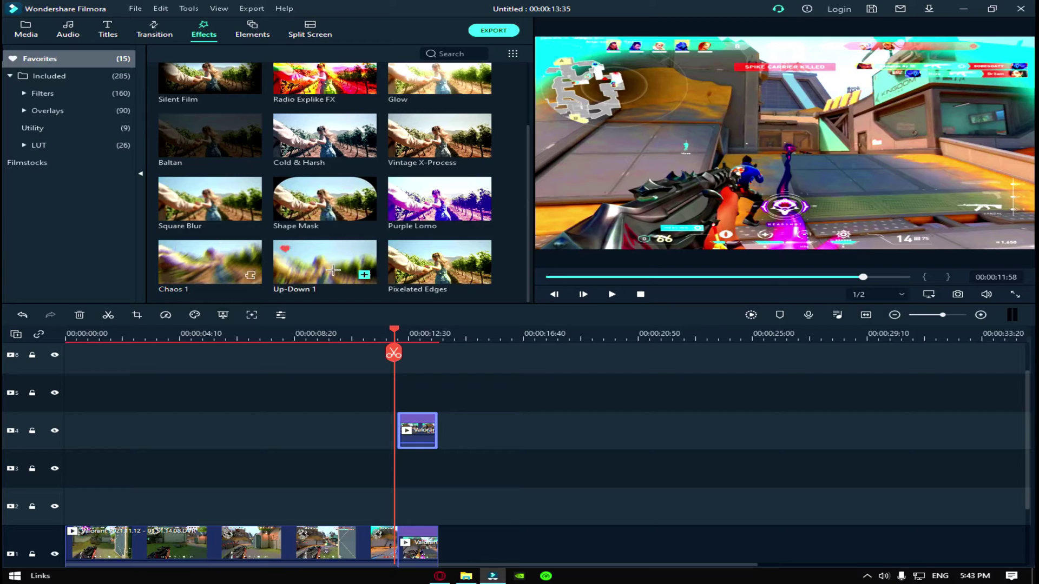
pyautogui.moveTo(333, 204); pyautogui.dragTo(398, 386)
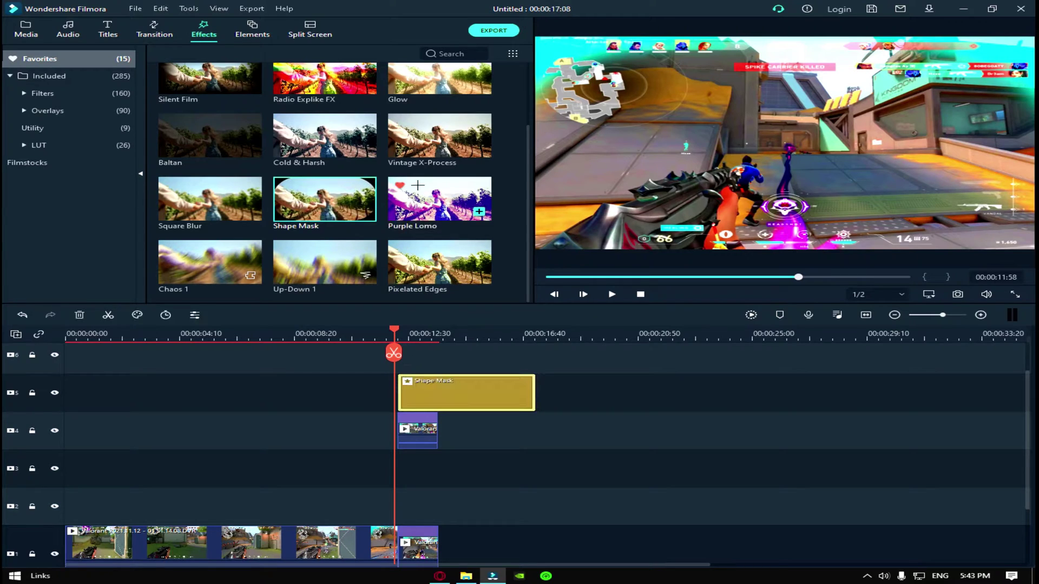
pyautogui.moveTo(430, 157); pyautogui.dragTo(399, 363)
pyautogui.moveTo(391, 268); pyautogui.dragTo(430, 478)
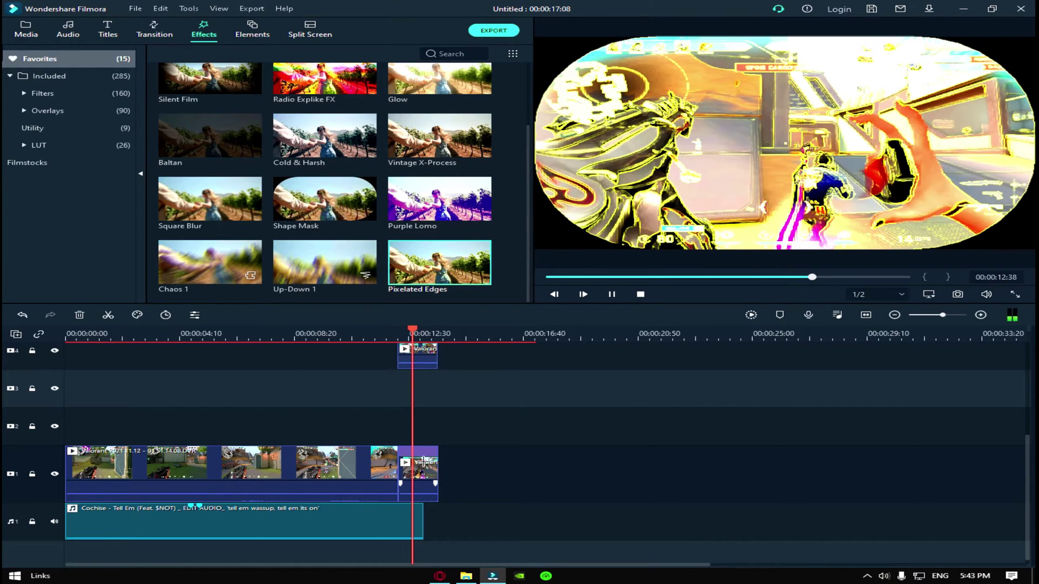
pyautogui.press('space')
pyautogui.scroll(1, 446, 434)
pyautogui.scroll(3, 445, 433)
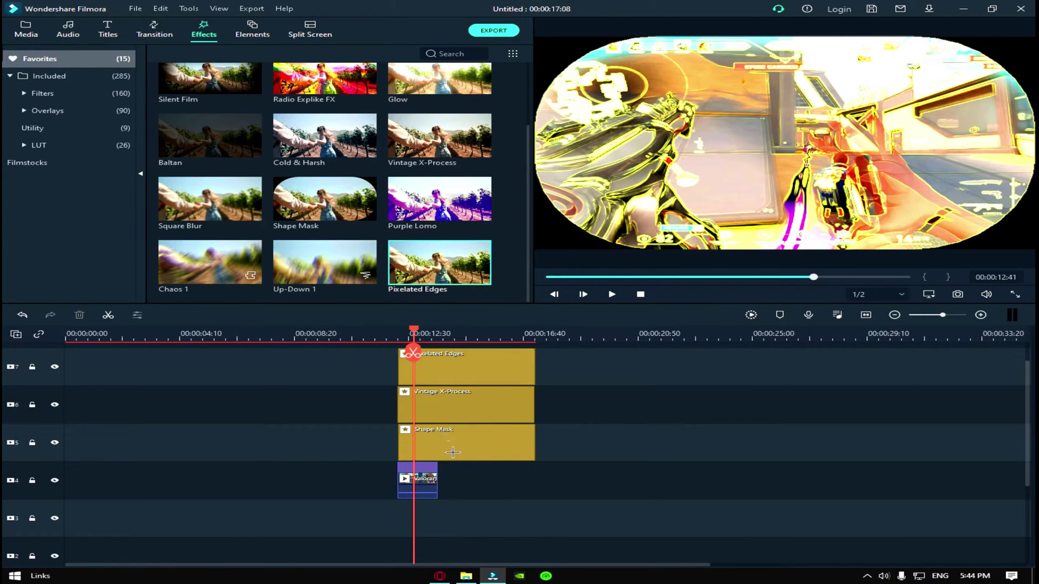
# Shrink and reposition the shape mask in the preview to frame the gun on the left.
pyautogui.doubleClick(463, 431)
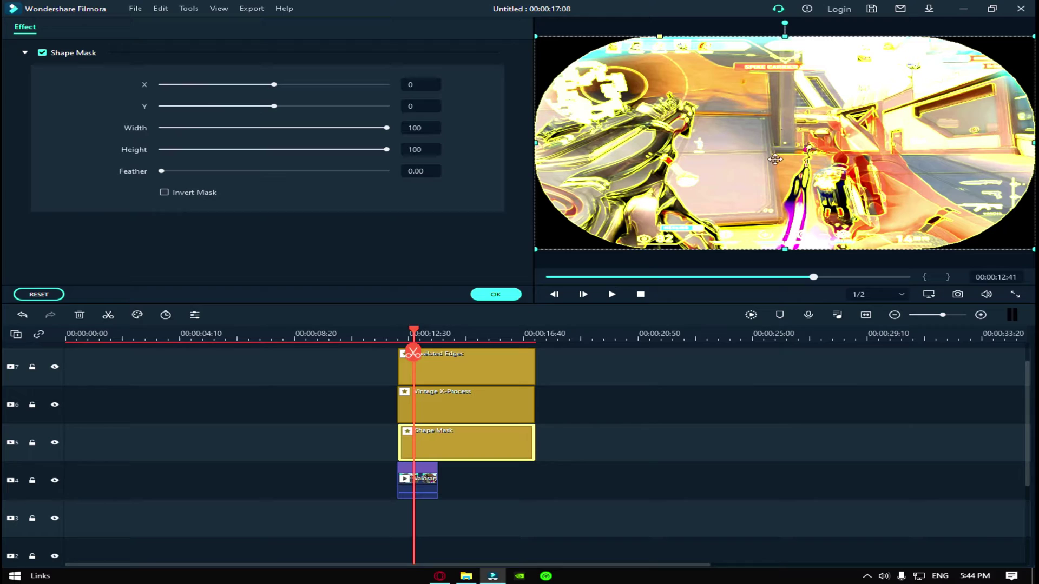
pyautogui.moveTo(1030, 39); pyautogui.dragTo(747, 100)
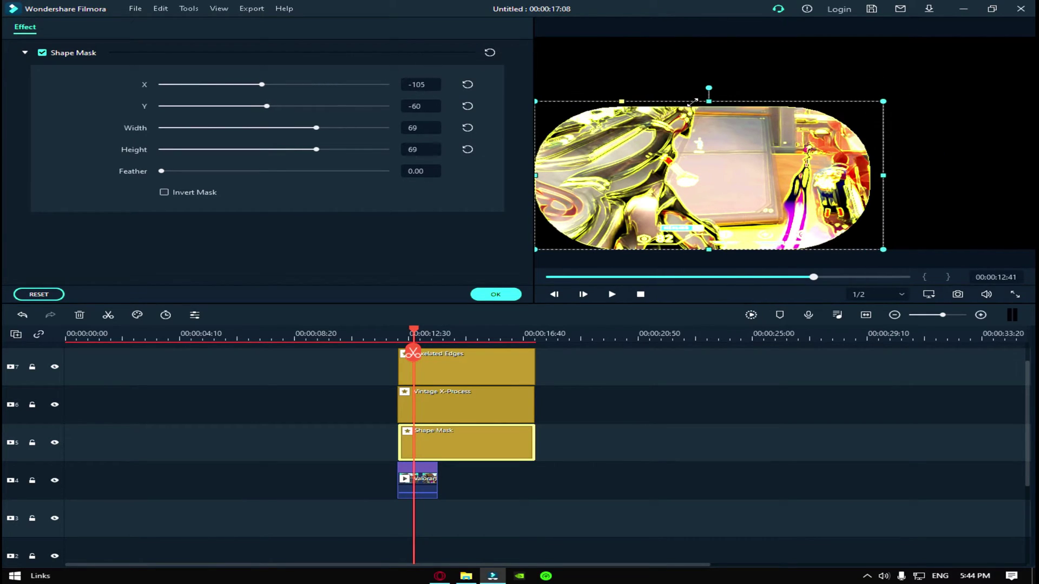
pyautogui.moveTo(627, 227); pyautogui.dragTo(556, 219)
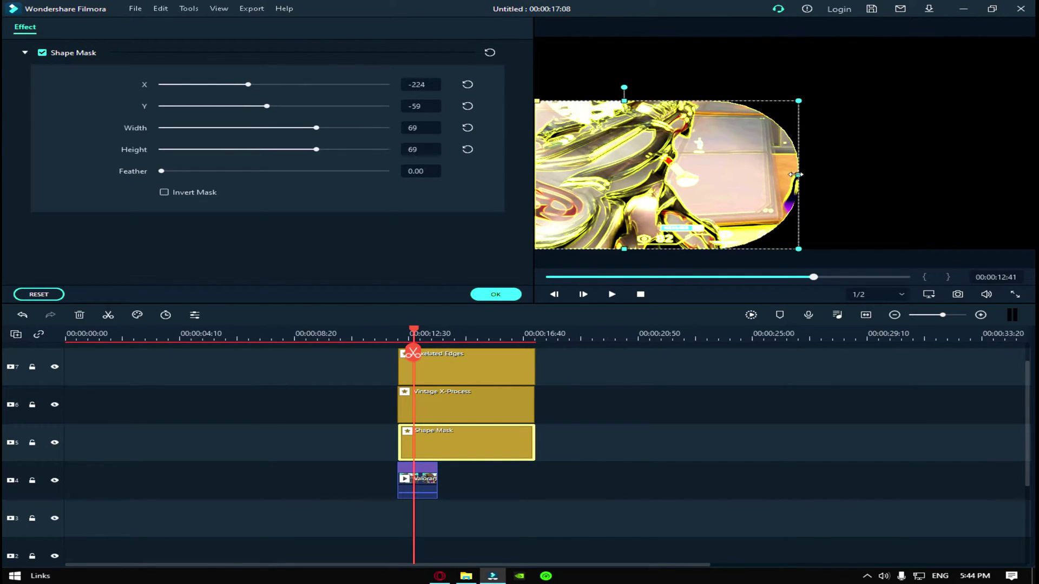
pyautogui.moveTo(795, 175); pyautogui.dragTo(746, 174)
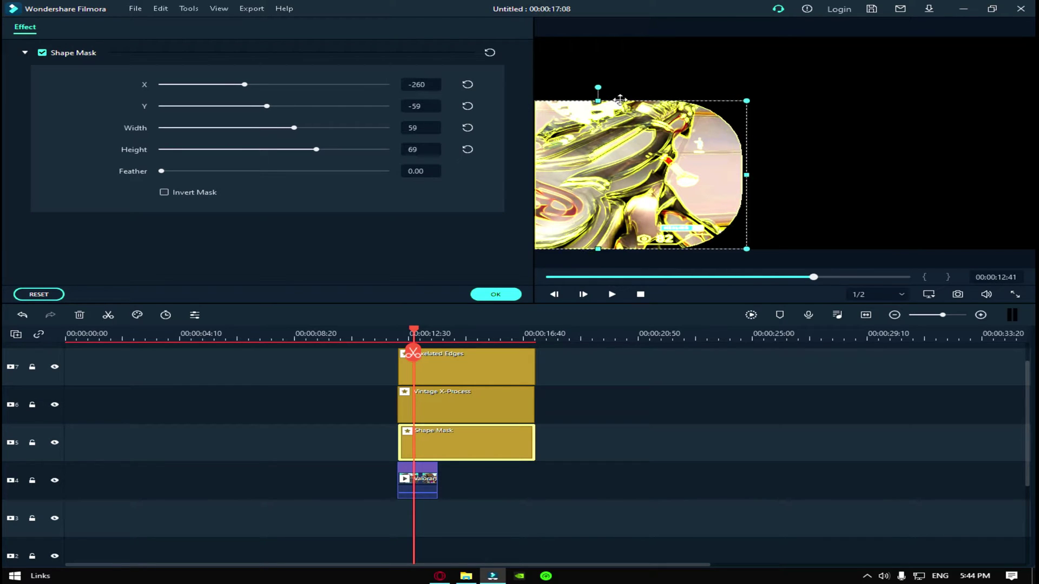
pyautogui.moveTo(599, 97); pyautogui.dragTo(606, 80)
pyautogui.moveTo(684, 146); pyautogui.dragTo(712, 145)
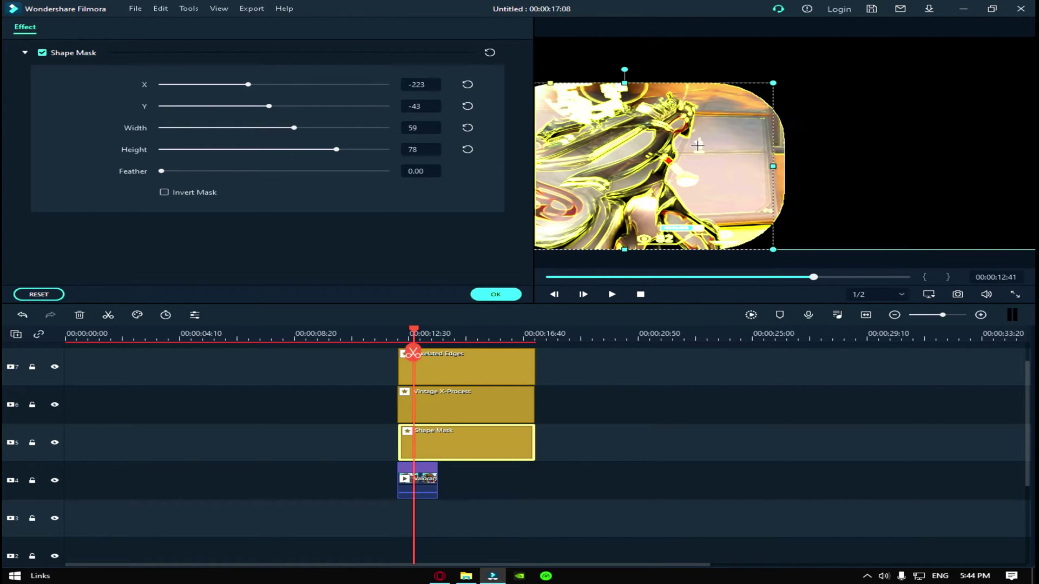
# Feather the shape mask to about 40.45 and enlarge it slightly to 63 by 83.
pyautogui.click(936, 135)
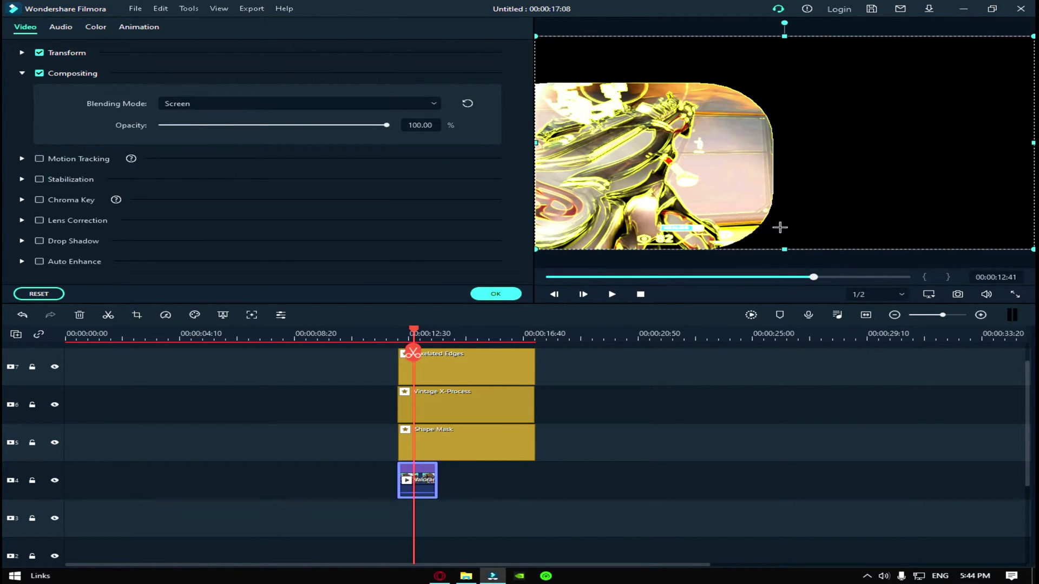
pyautogui.click(496, 294)
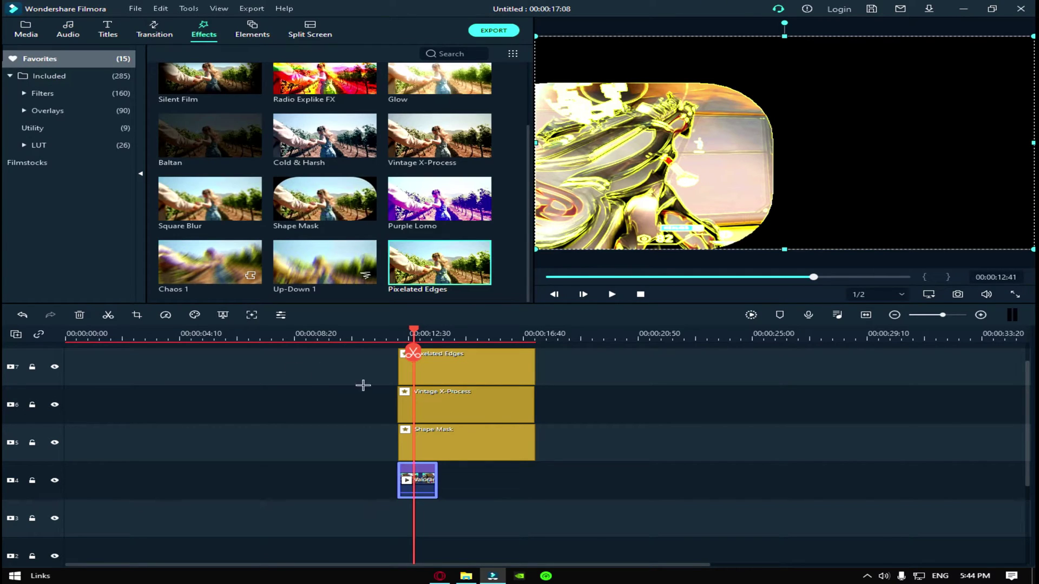
pyautogui.doubleClick(455, 429)
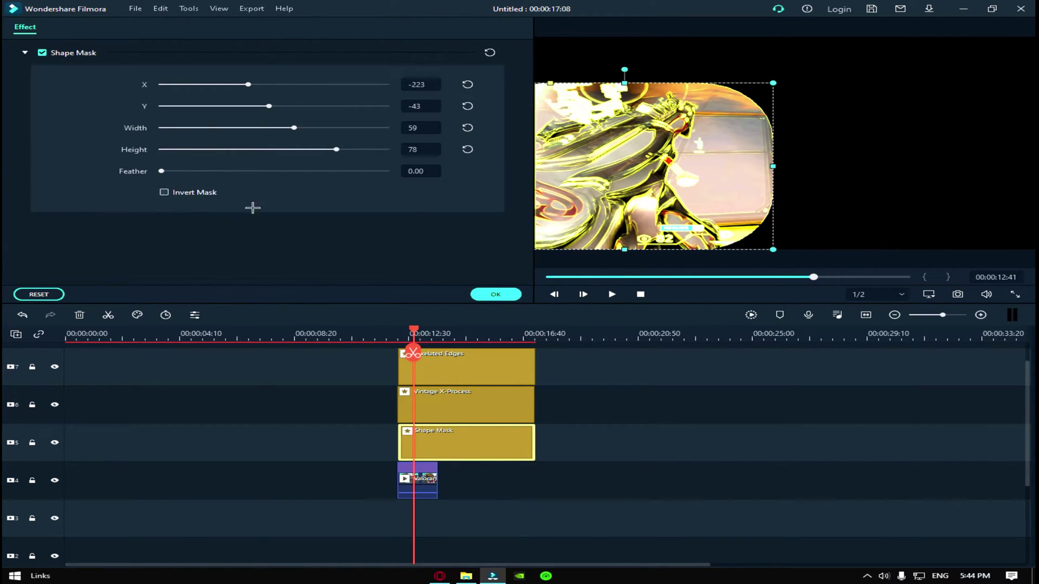
pyautogui.moveTo(162, 171); pyautogui.dragTo(259, 181)
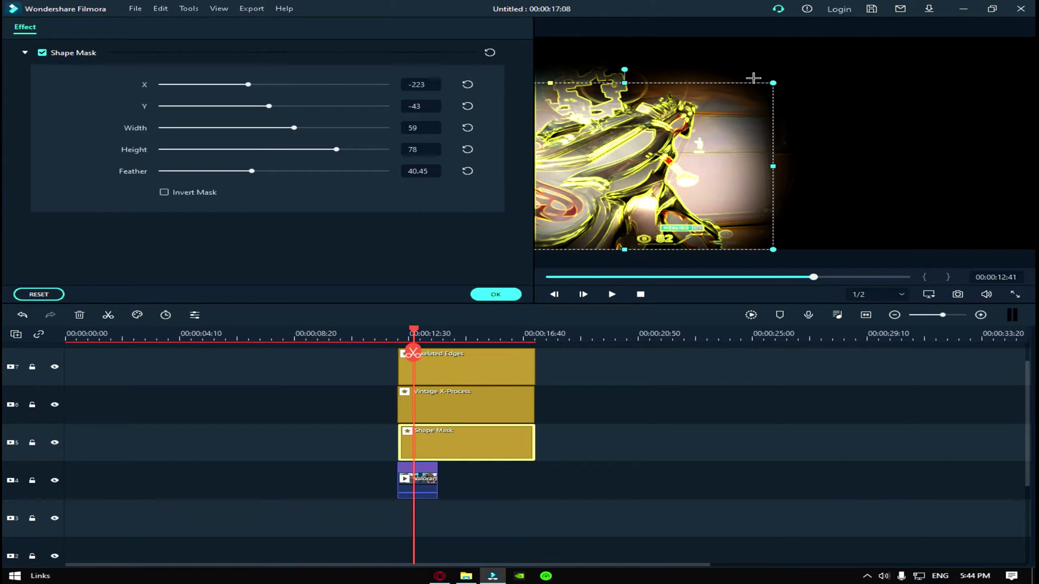
pyautogui.moveTo(769, 84); pyautogui.dragTo(793, 71)
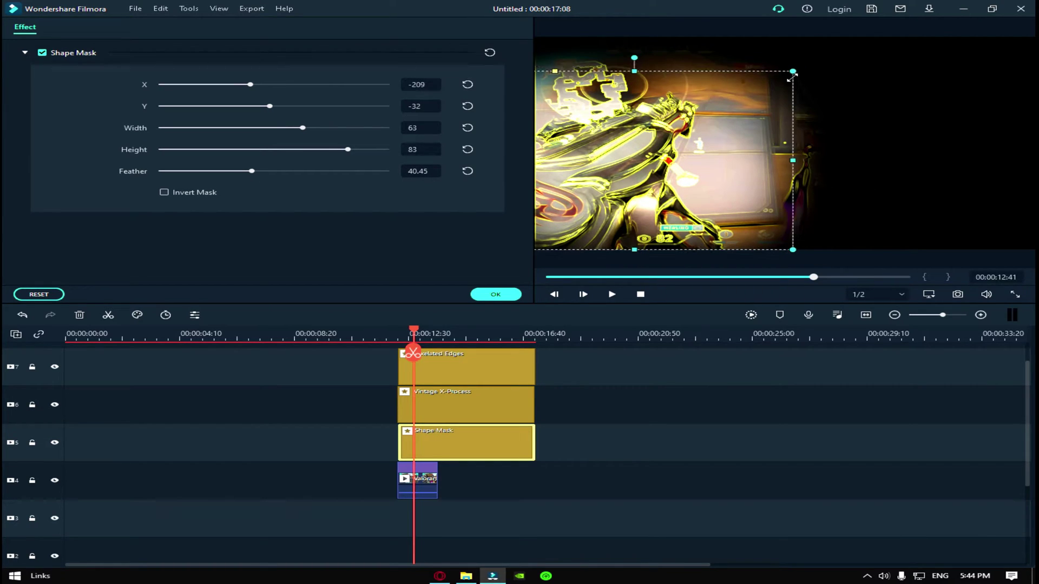
pyautogui.click(937, 90)
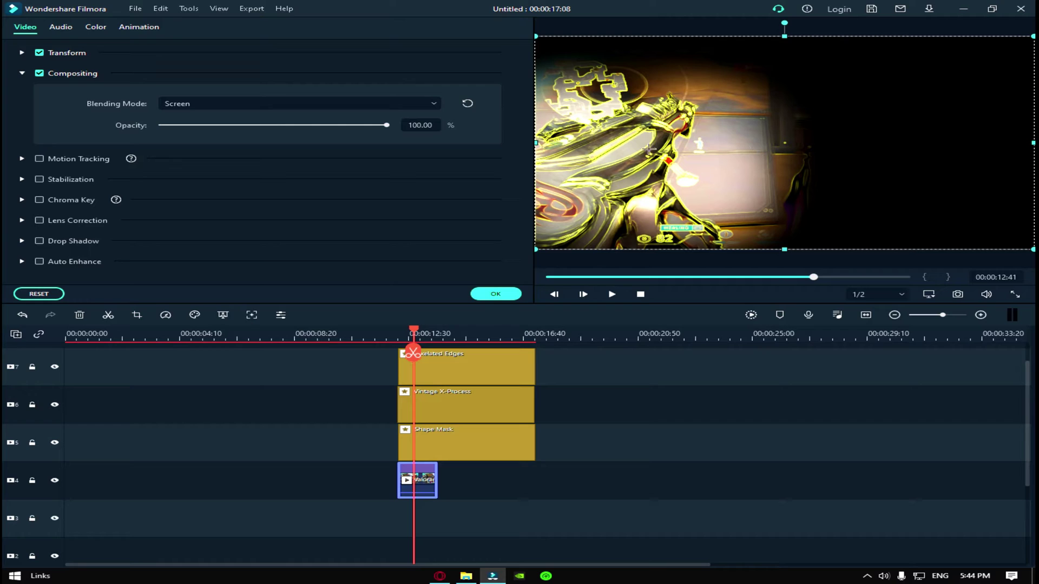
# With the playhead at 00:00:11:13, select all three stacked effect layers together.
pyautogui.moveTo(412, 329); pyautogui.dragTo(373, 331)
pyautogui.click(575, 473)
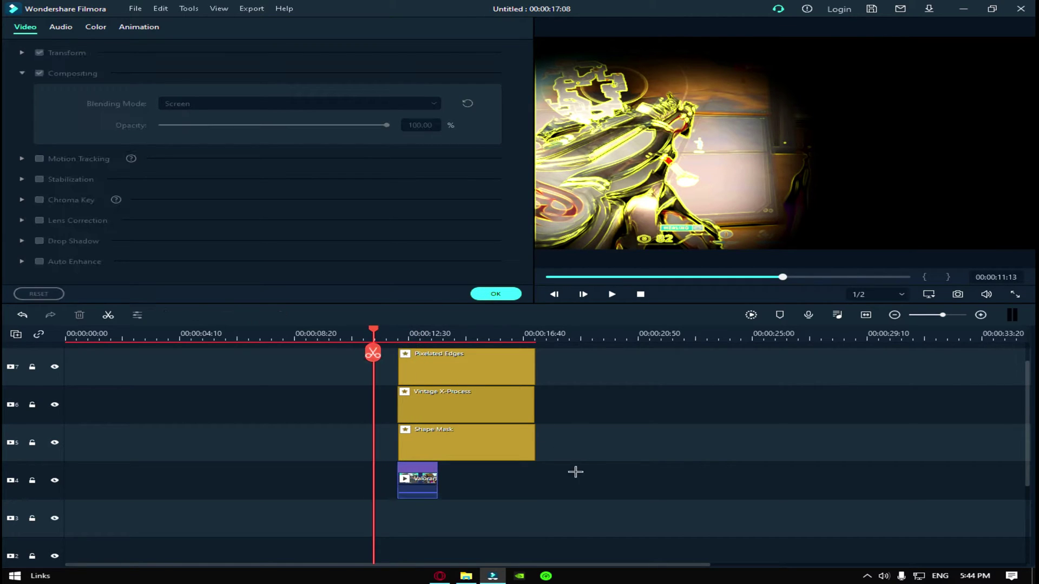
pyautogui.moveTo(557, 488); pyautogui.dragTo(476, 342)
pyautogui.click(533, 370)
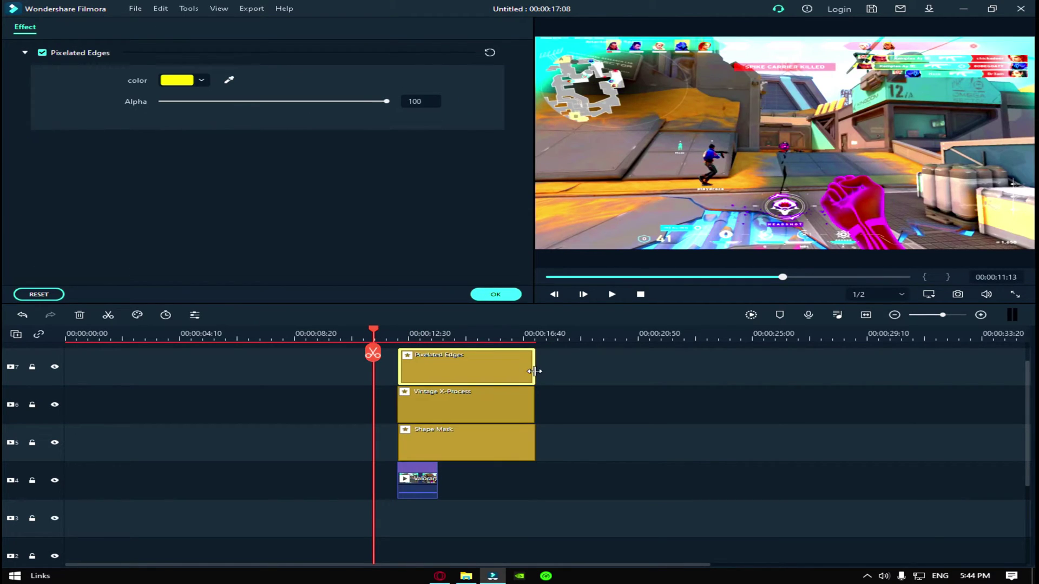
pyautogui.click(549, 491)
pyautogui.moveTo(550, 492); pyautogui.dragTo(472, 383)
pyautogui.click(542, 482)
pyautogui.moveTo(542, 482); pyautogui.dragTo(435, 378)
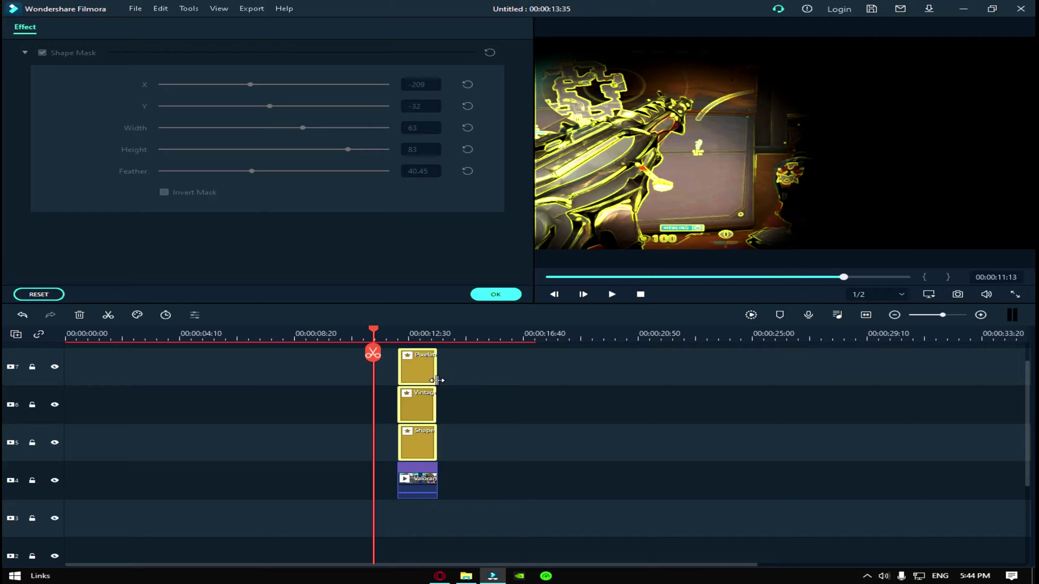
# Preview the trimmed effect layers, then select the final clip on track 1.
pyautogui.scroll(-1, 495, 421)
pyautogui.press('space')
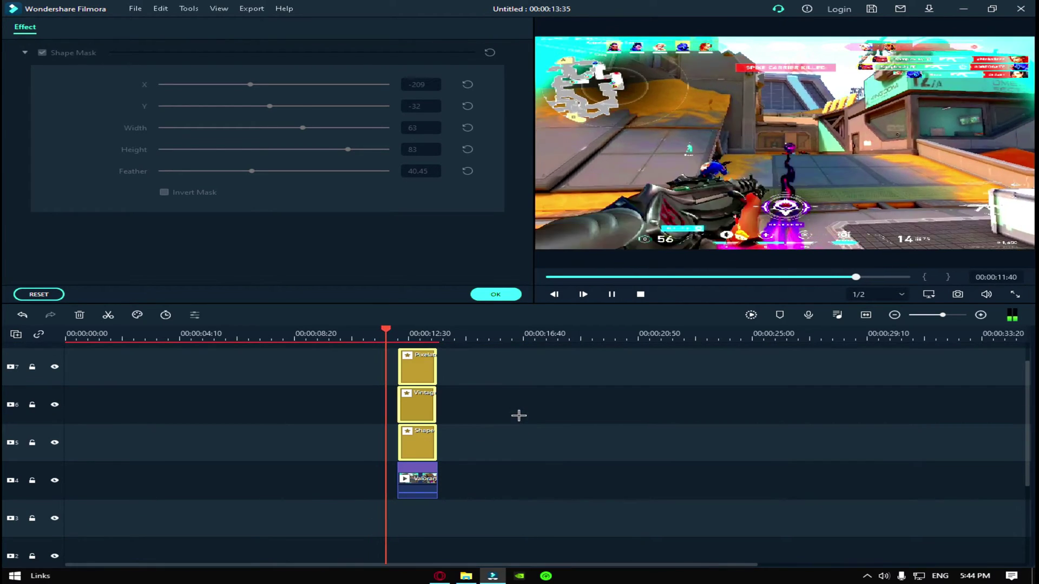
pyautogui.scroll(-1, 526, 414)
pyautogui.press('space')
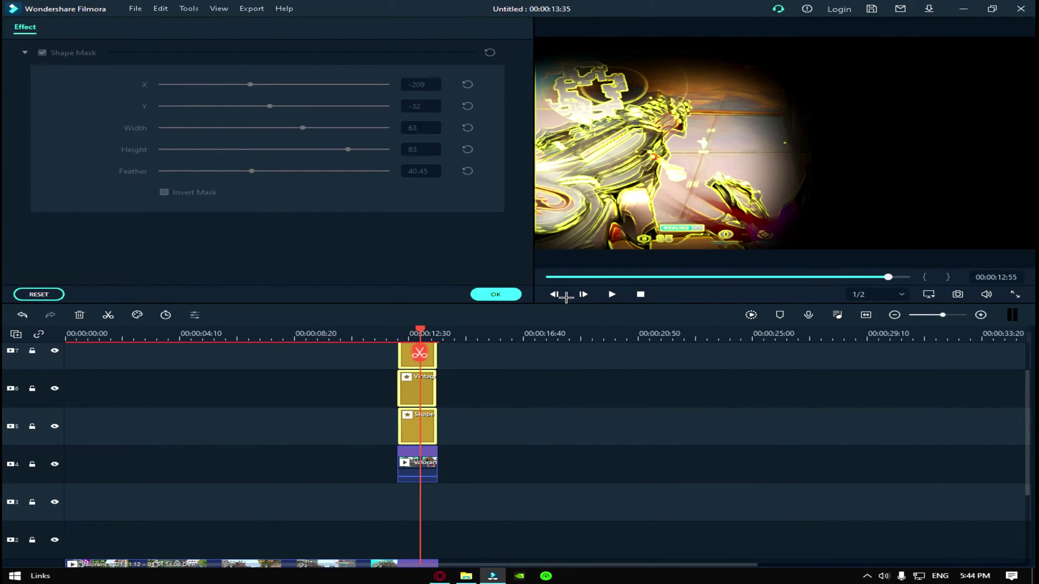
pyautogui.scroll(-2, 507, 406)
pyautogui.click(433, 495)
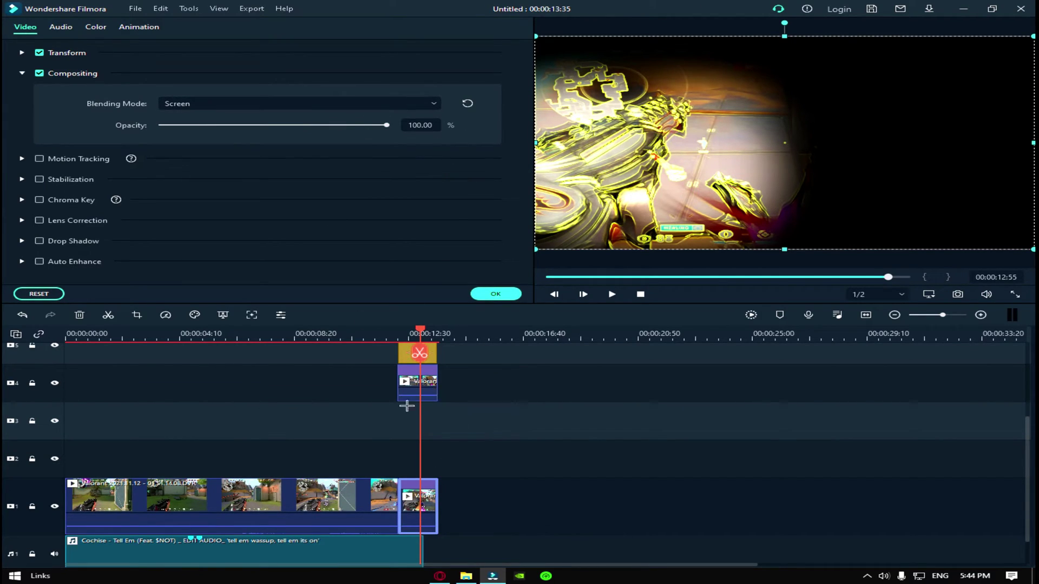
# Inspect the properties of the track-4 duplicate and the final track-1 clip.
pyautogui.click(431, 380)
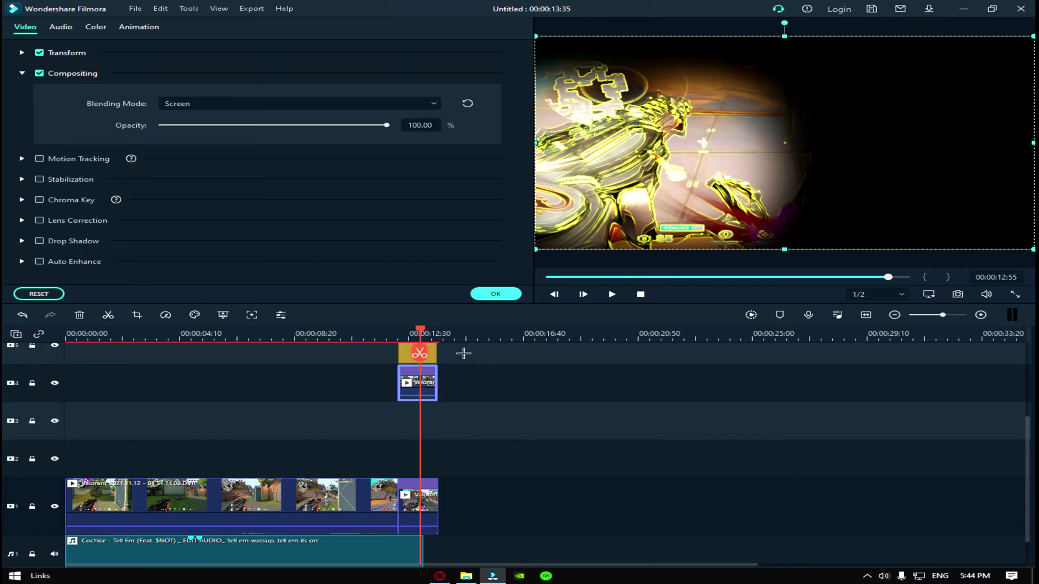
pyautogui.click(495, 293)
pyautogui.doubleClick(433, 377)
pyautogui.click(428, 490)
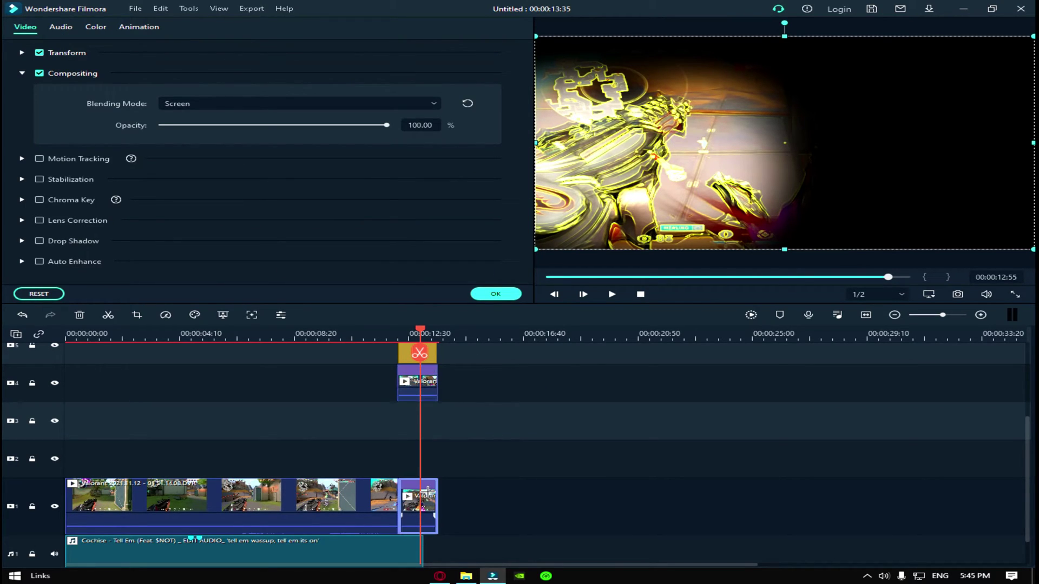
pyautogui.click(495, 294)
pyautogui.doubleClick(435, 483)
# Set the gun overlay clip's blending mode to Difference.
pyautogui.click(432, 377)
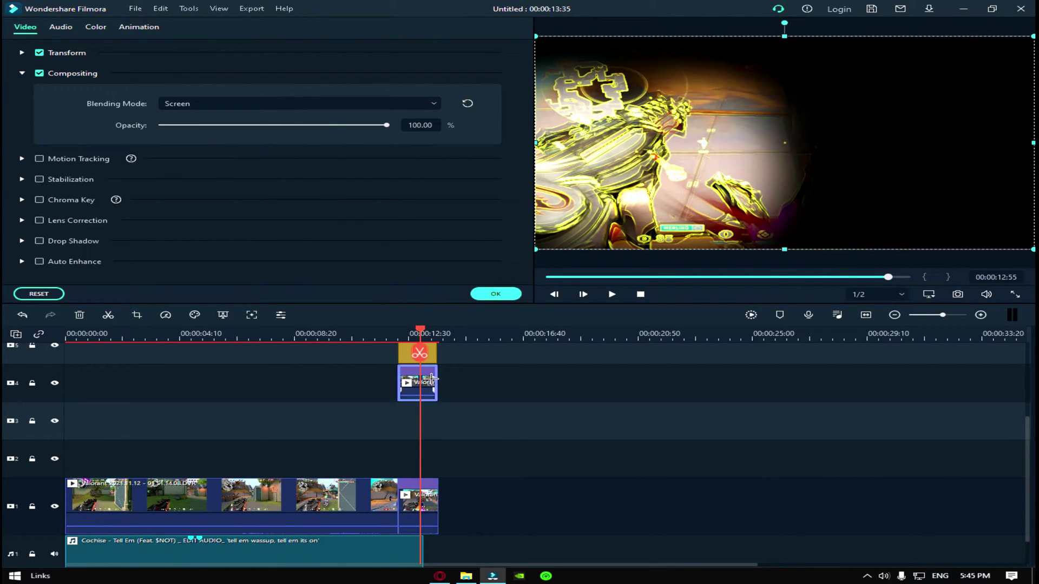
pyautogui.click(175, 103)
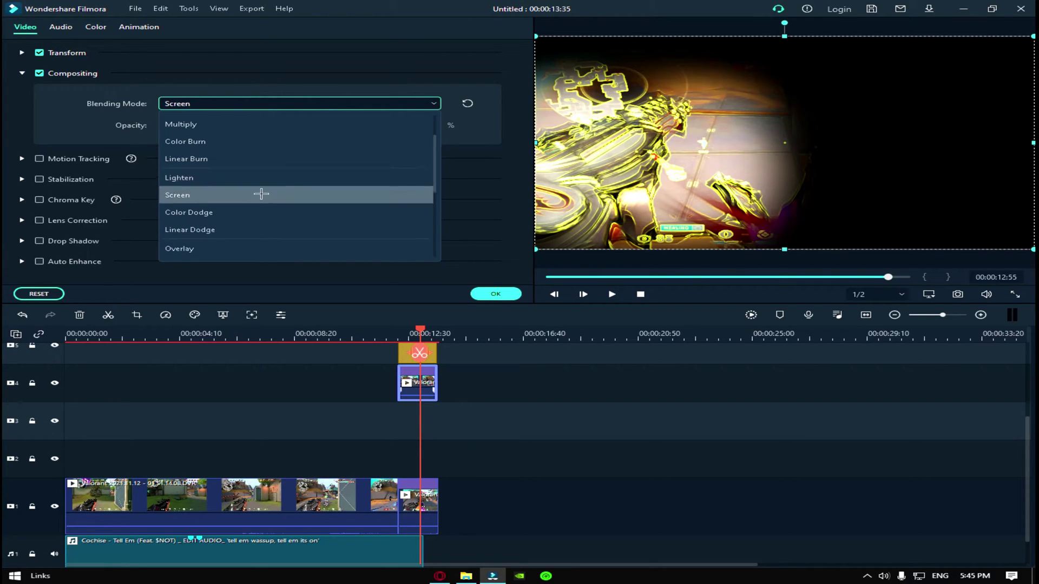
pyautogui.scroll(-4, 251, 225)
pyautogui.click(219, 225)
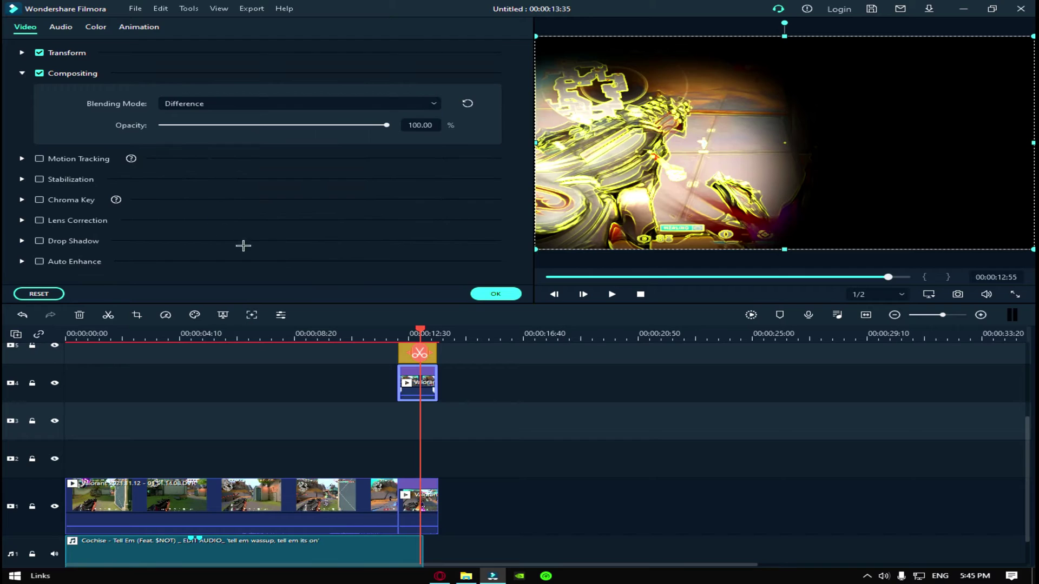
# Jump back to 11:58 and preview the overlay in Difference mode.
pyautogui.moveTo(418, 328); pyautogui.dragTo(400, 330)
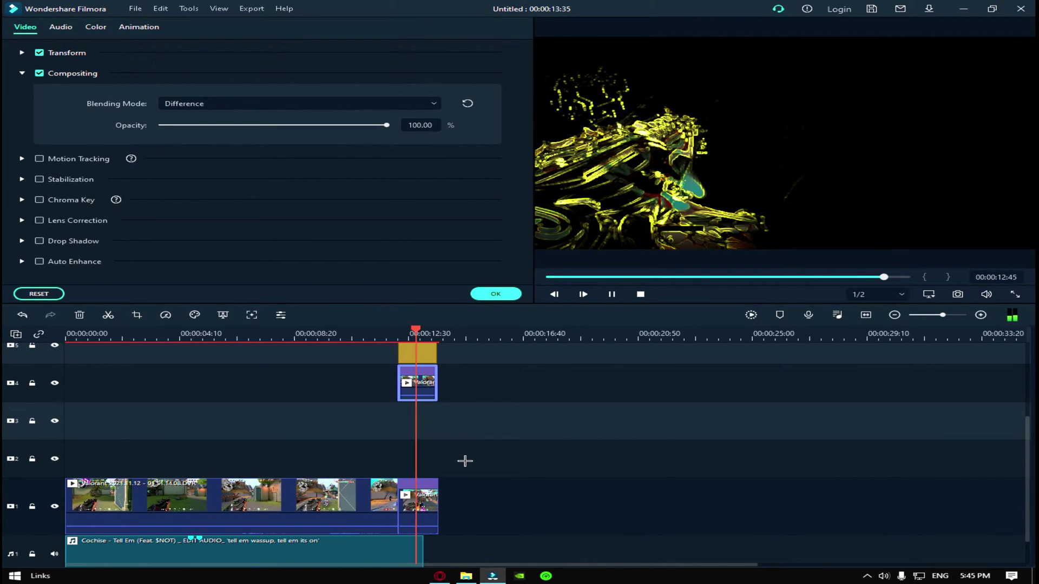
pyautogui.click(434, 493)
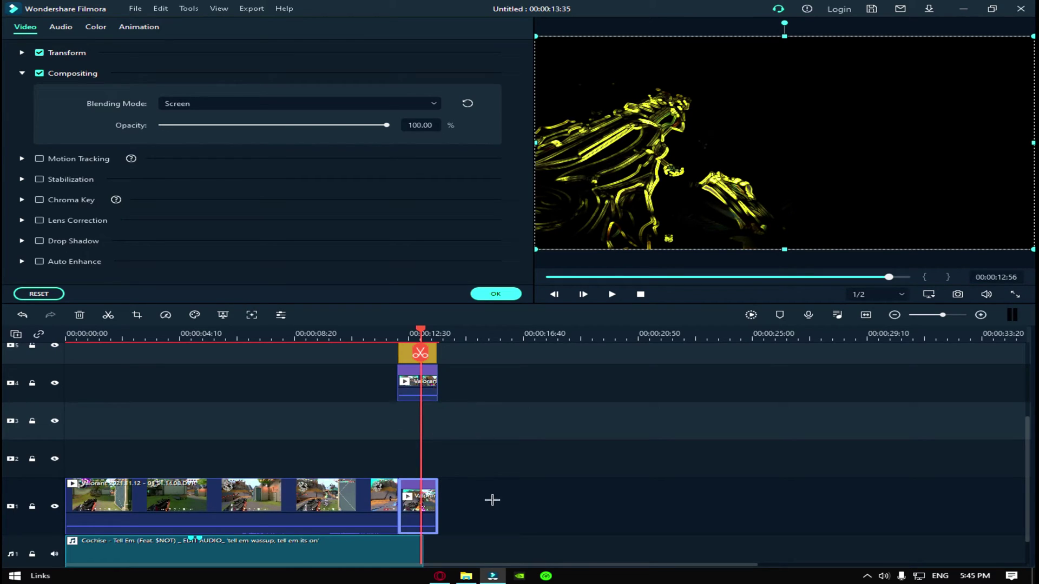
pyautogui.click(405, 380)
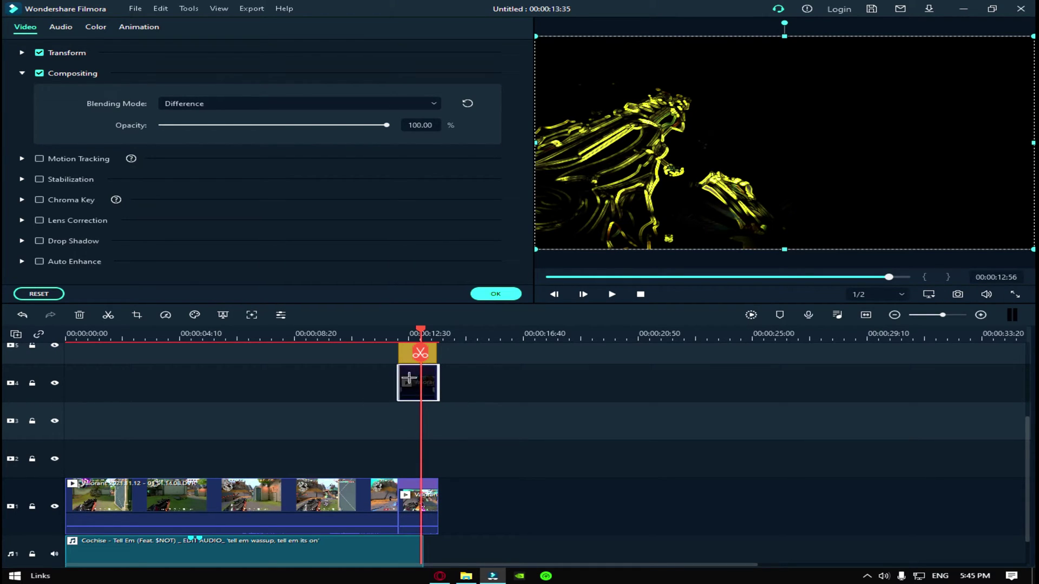
pyautogui.click(394, 336)
pyautogui.press('space')
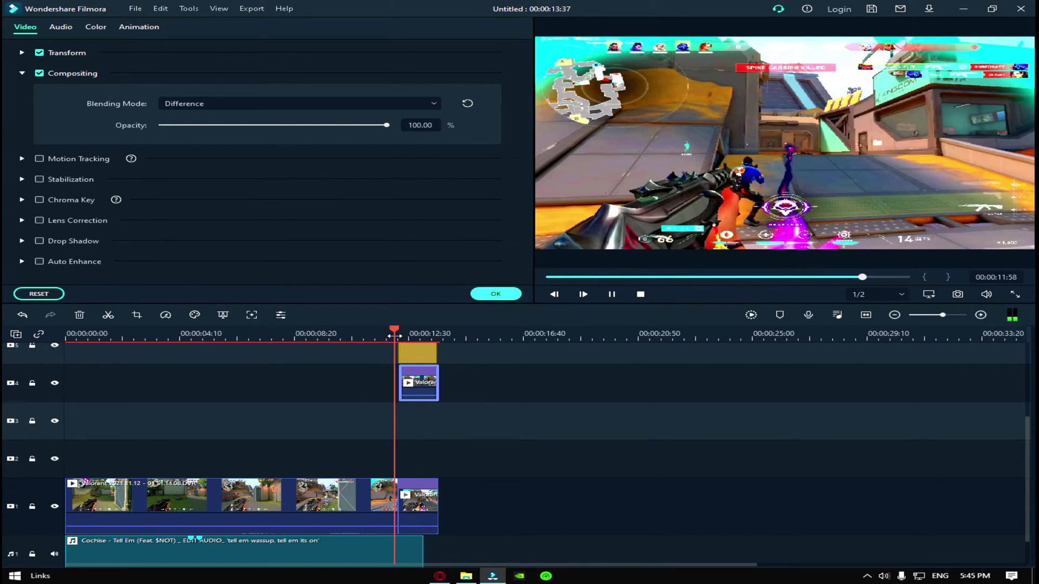
pyautogui.scroll(5, 575, 419)
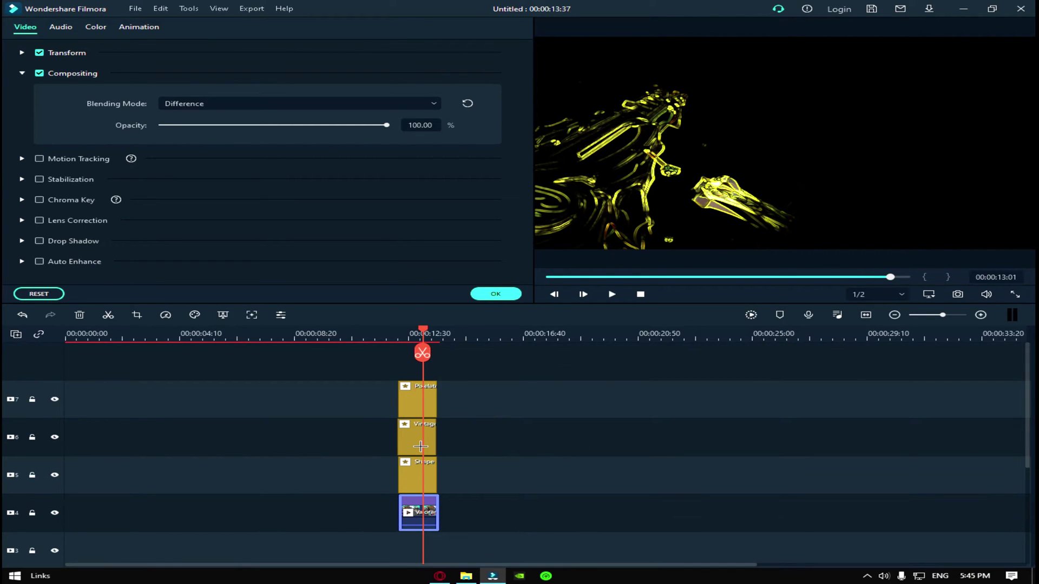
# Cut the Vintage X-Process clip and move Pixelated Edges down into track 6.
pyautogui.rightClick(420, 446)
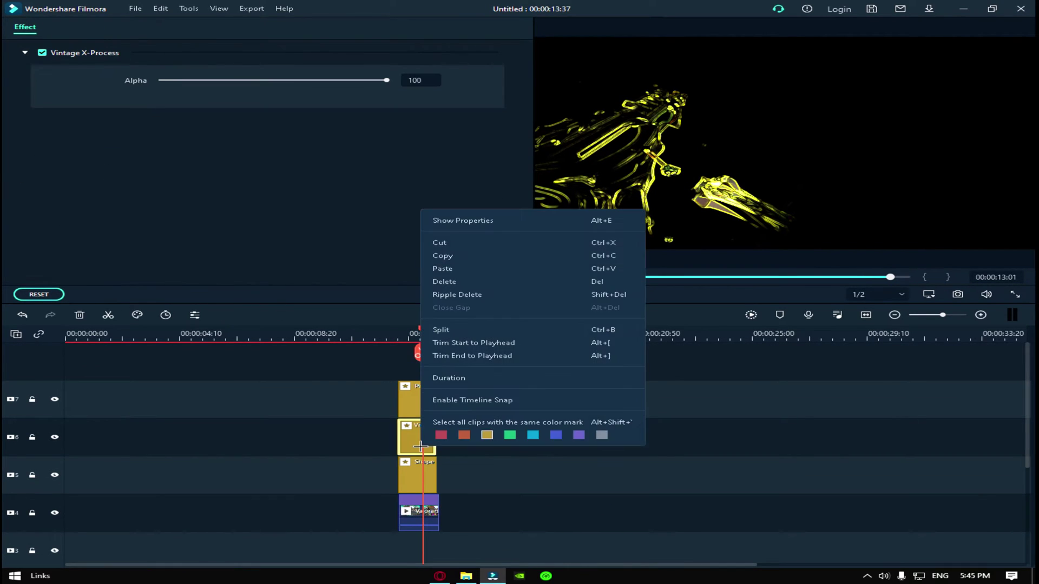
pyautogui.click(449, 243)
pyautogui.click(417, 400)
pyautogui.hotkey('ctrl', 'v')
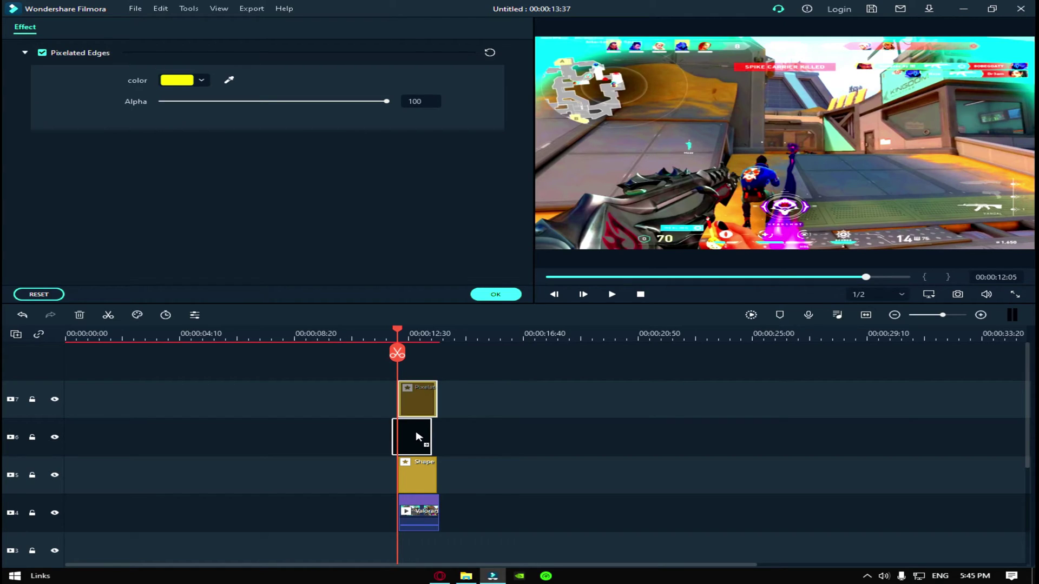
pyautogui.moveTo(423, 439); pyautogui.dragTo(421, 435)
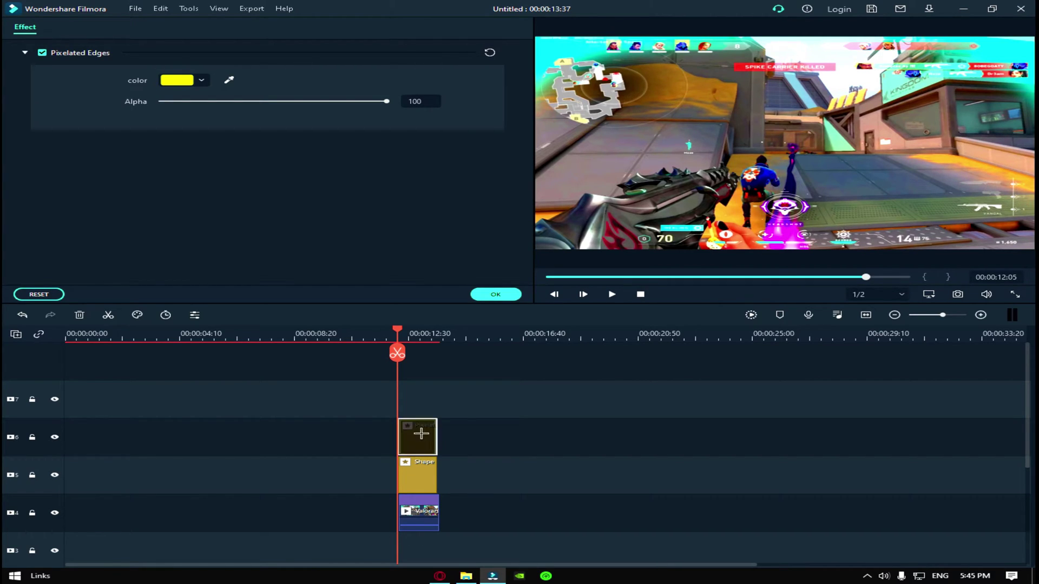
# Change the Pixelated Edges colour from yellow to blue, preview, then switch to red.
pyautogui.click(196, 79)
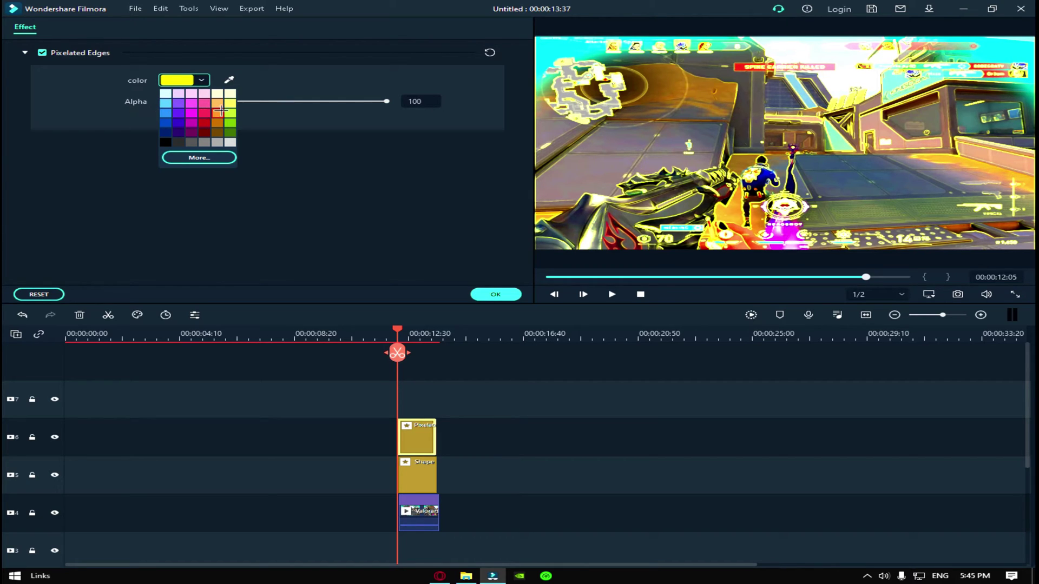
pyautogui.click(165, 112)
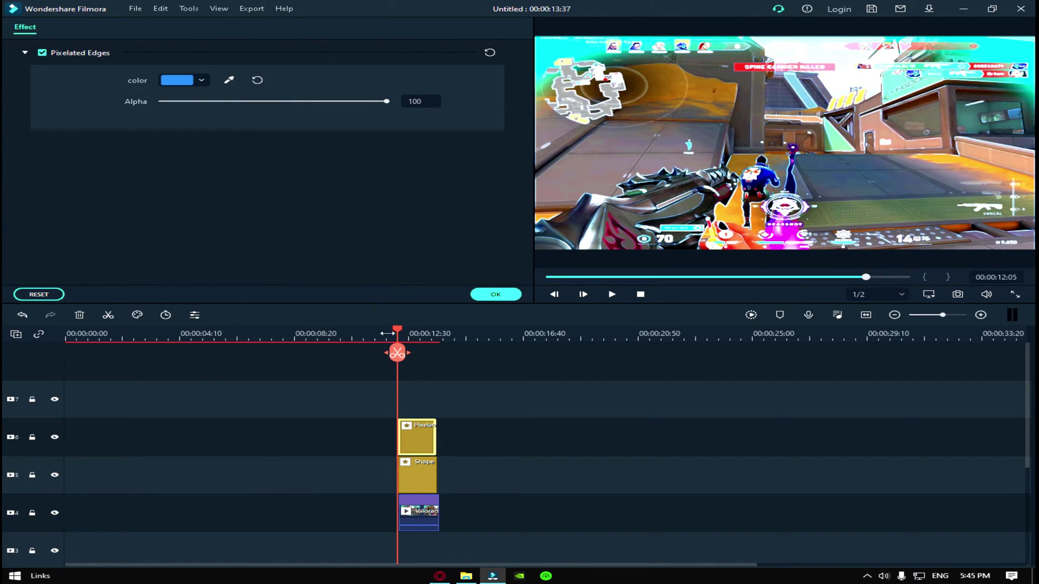
pyautogui.press('space')
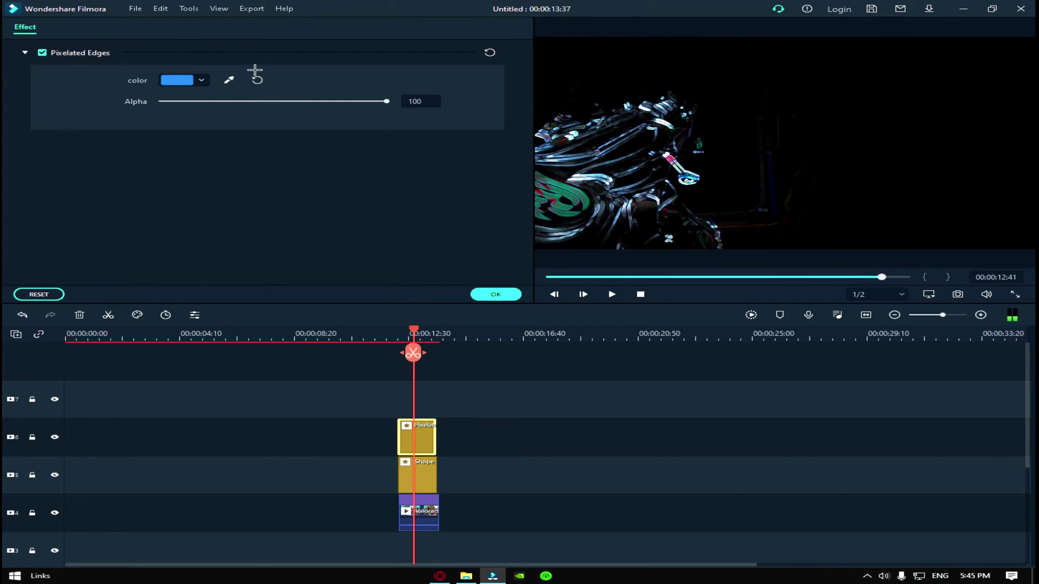
pyautogui.click(191, 82)
pyautogui.click(204, 123)
# Replay the section to check the red edges, pausing at 12:26, then inspect the Shape and overlay clips.
pyautogui.moveTo(411, 328); pyautogui.dragTo(400, 329)
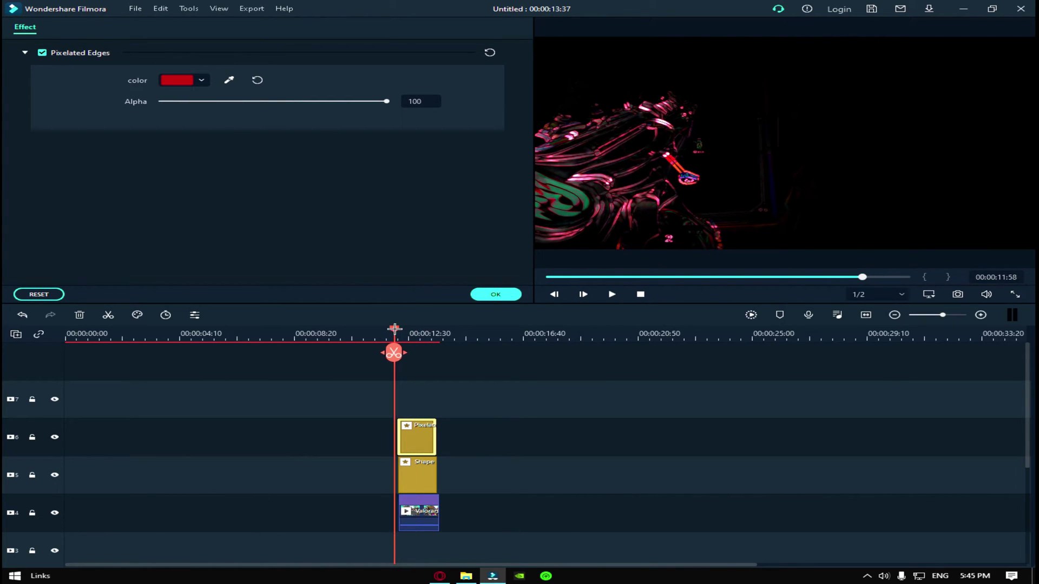
pyautogui.scroll(-2, 487, 446)
pyautogui.press('space')
pyautogui.scroll(-1, 480, 441)
pyautogui.press('space')
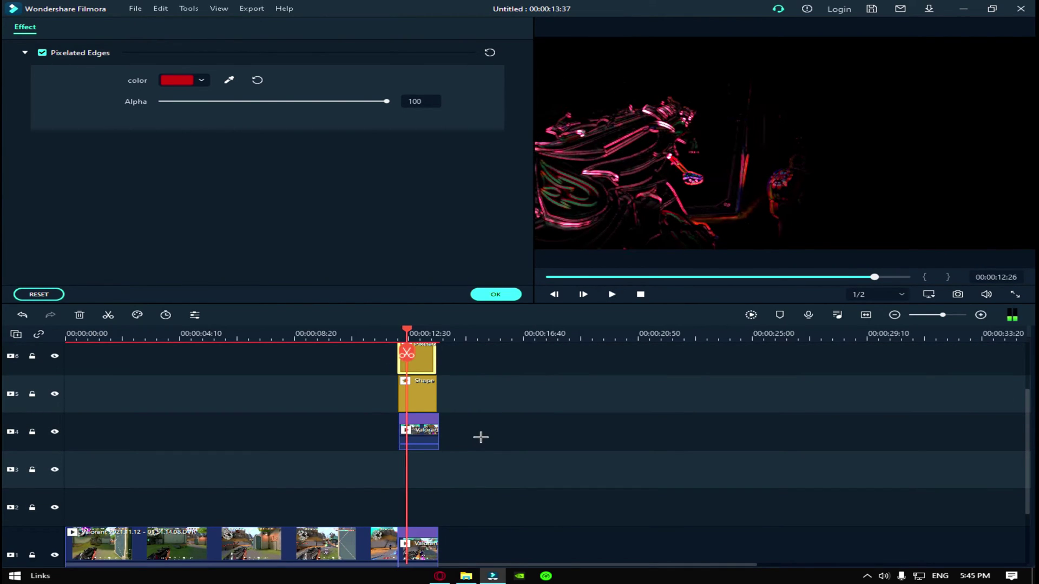
pyautogui.click(435, 400)
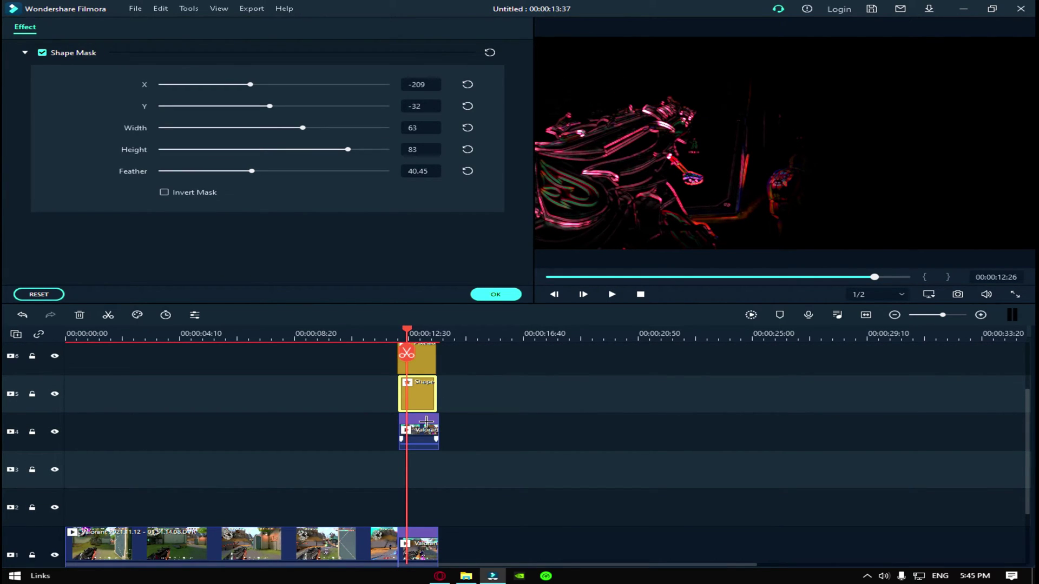
pyautogui.click(426, 422)
# Move the gun overlay clip down to track 2 and shift it right out of the way.
pyautogui.scroll(-2, 472, 483)
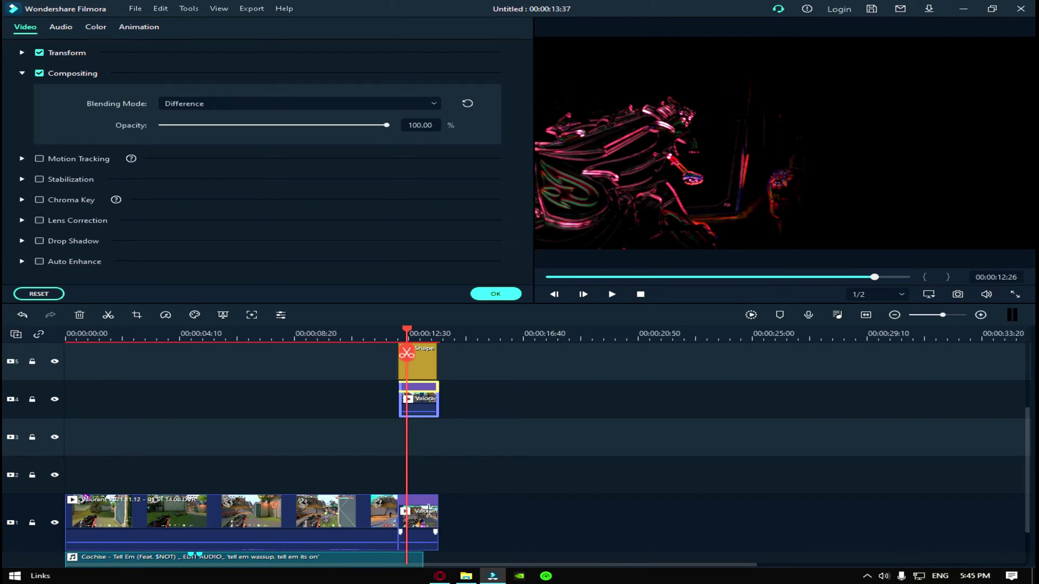
pyautogui.click(433, 510)
pyautogui.moveTo(430, 393); pyautogui.dragTo(427, 465)
pyautogui.rightClick(428, 465)
pyautogui.click(461, 460)
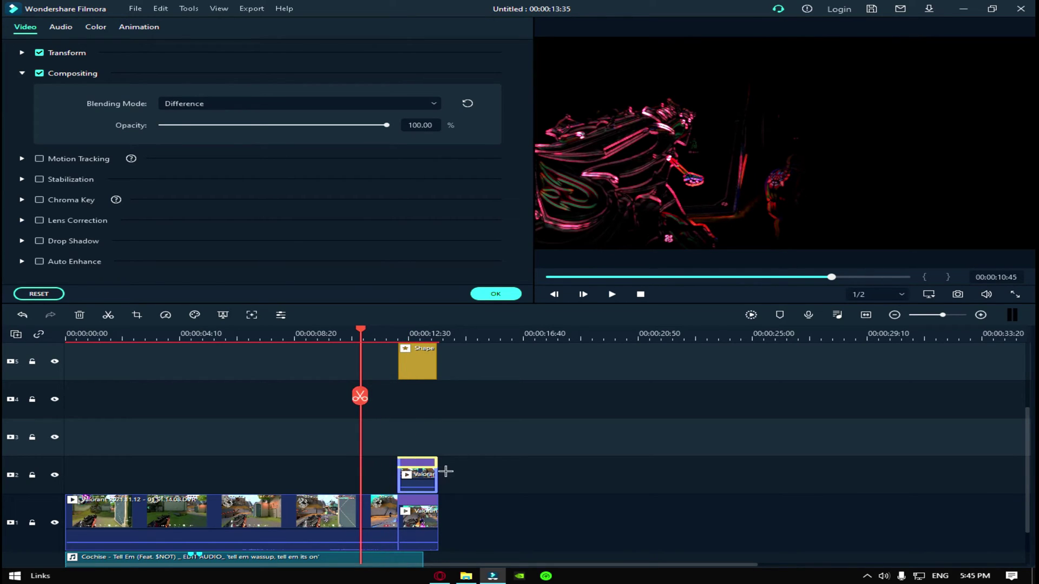
pyautogui.moveTo(424, 475); pyautogui.dragTo(480, 475)
# Put Shape on track 2 and Pixelated Edges on track 3, then return the overlay to track 4.
pyautogui.moveTo(416, 358); pyautogui.dragTo(410, 490)
pyautogui.scroll(3, 424, 432)
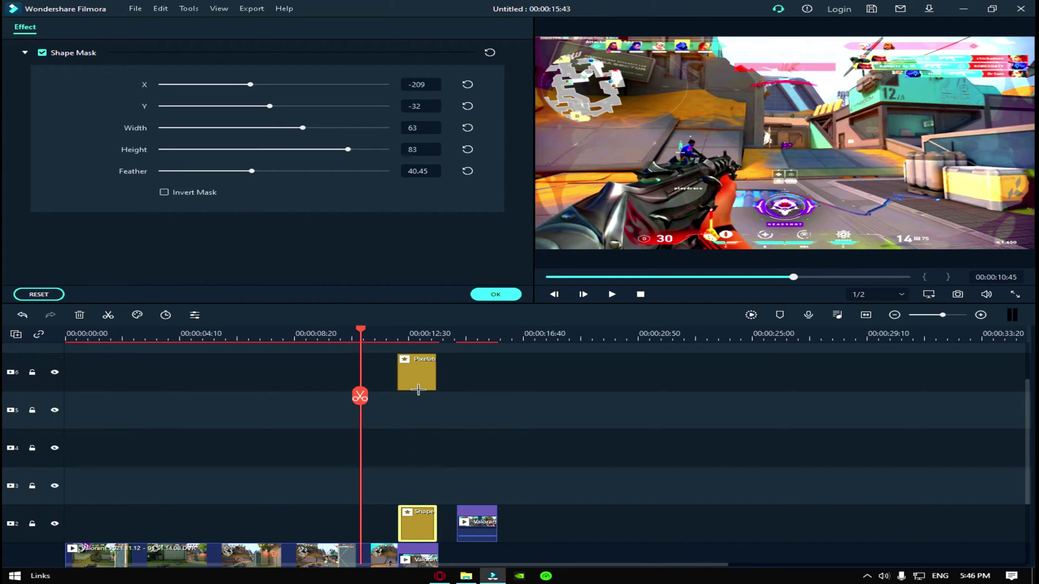
pyautogui.moveTo(417, 374); pyautogui.dragTo(423, 488)
pyautogui.press('space')
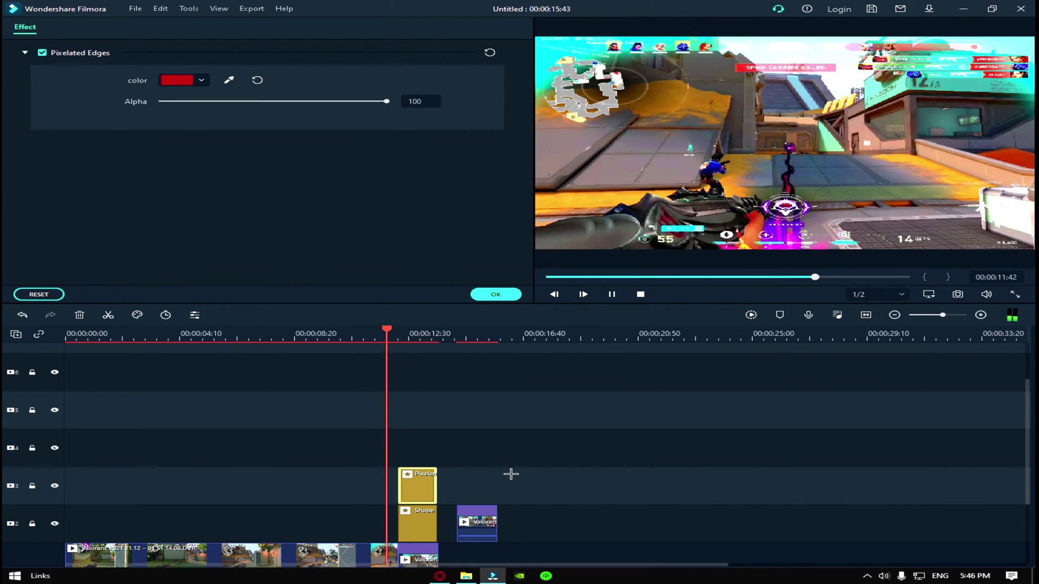
pyautogui.press('space')
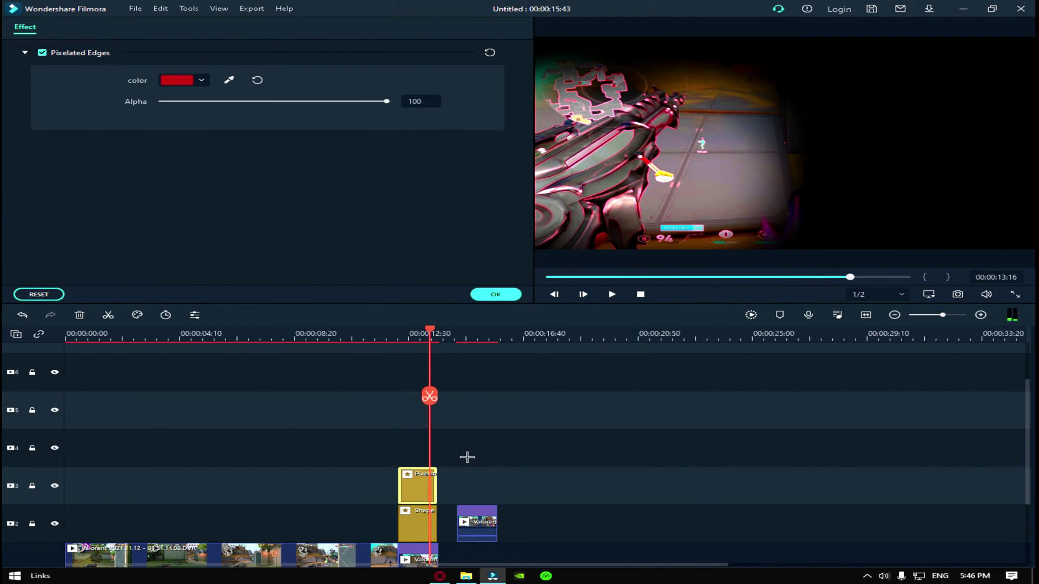
pyautogui.moveTo(477, 524); pyautogui.dragTo(420, 450)
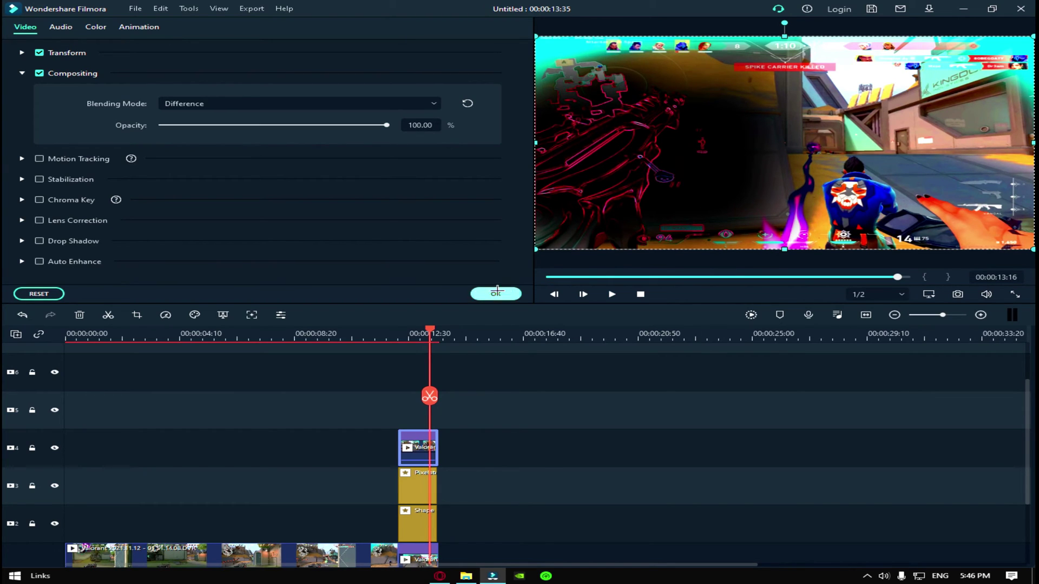
pyautogui.moveTo(431, 328); pyautogui.dragTo(362, 335)
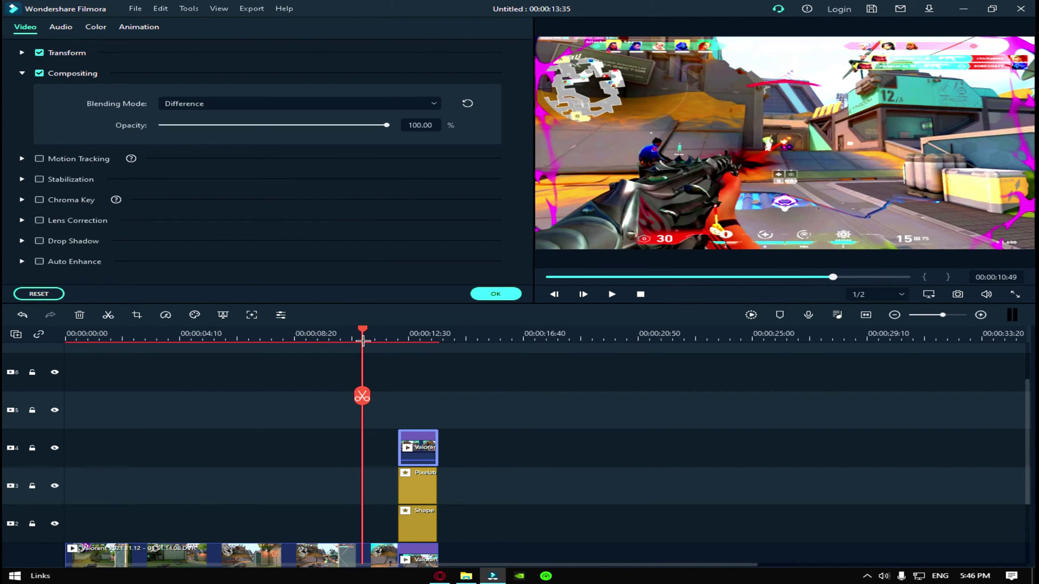
# Split the main gameplay clip on track 1 at 10:49.
pyautogui.scroll(-1, 924, 424)
pyautogui.scroll(-3, 924, 424)
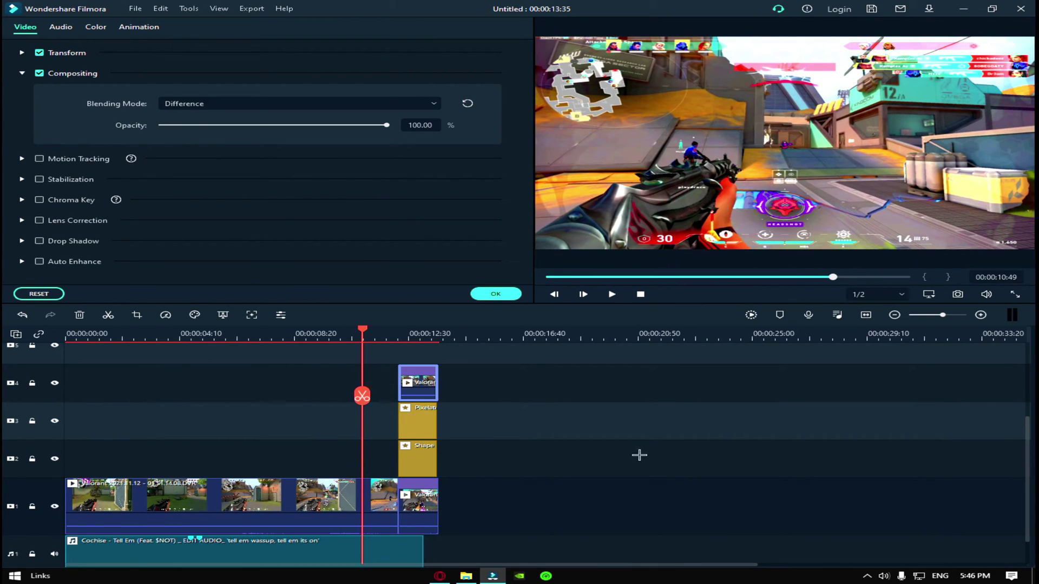
pyautogui.click(367, 499)
pyautogui.hotkey('ctrl', 'b')
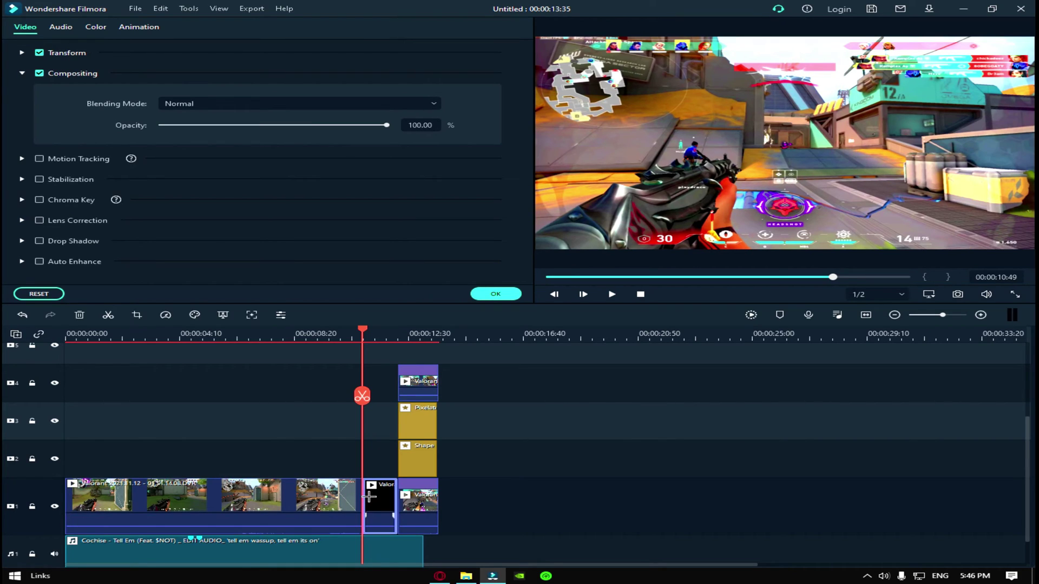
pyautogui.click(495, 294)
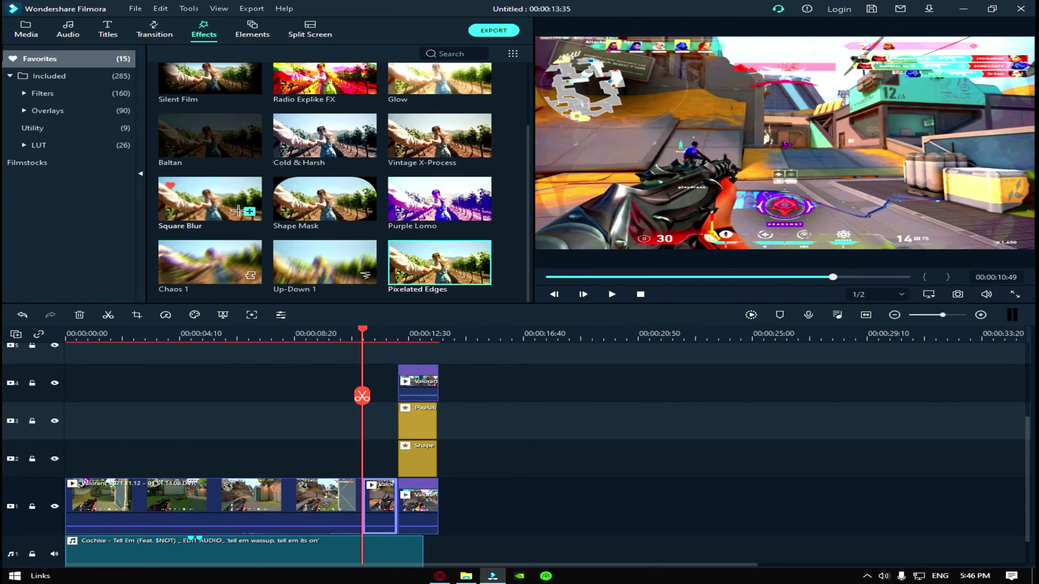
# Apply Chaos 1 to the split piece and play from 08:32 to check it.
pyautogui.scroll(2, 254, 188)
pyautogui.scroll(-2, 325, 184)
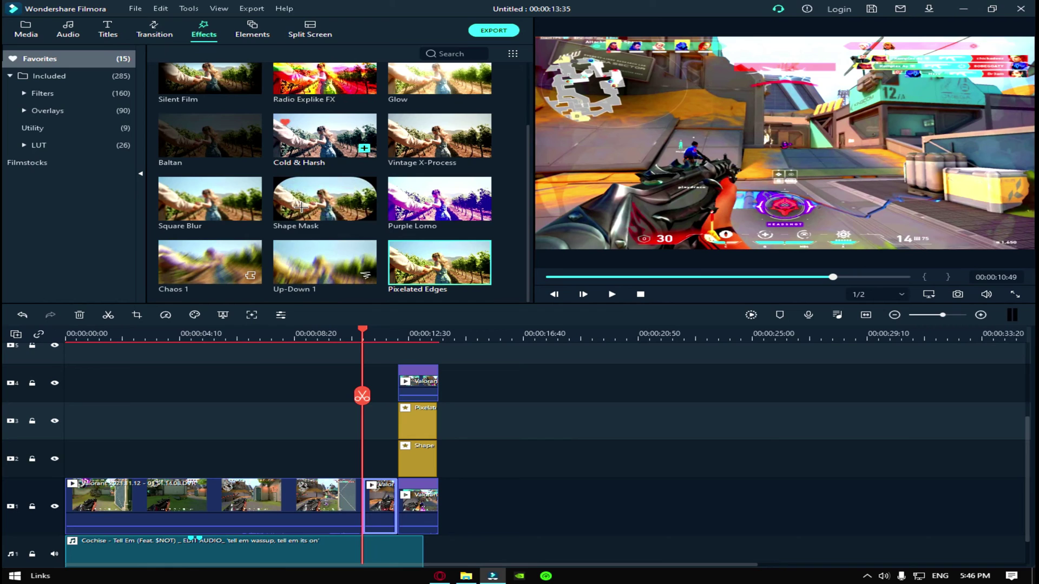
pyautogui.moveTo(210, 262); pyautogui.dragTo(382, 488)
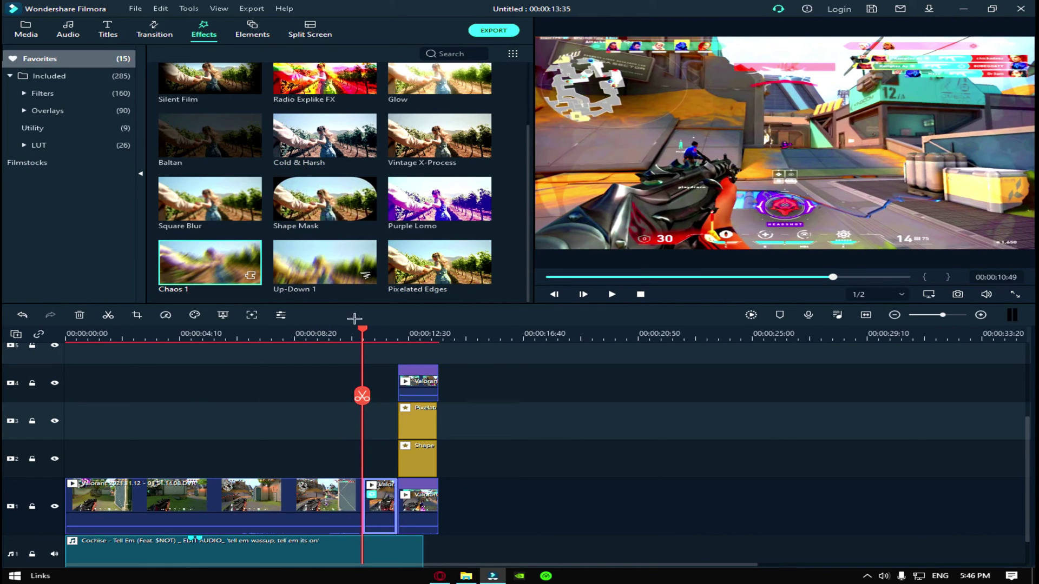
pyautogui.click(299, 328)
pyautogui.press('space')
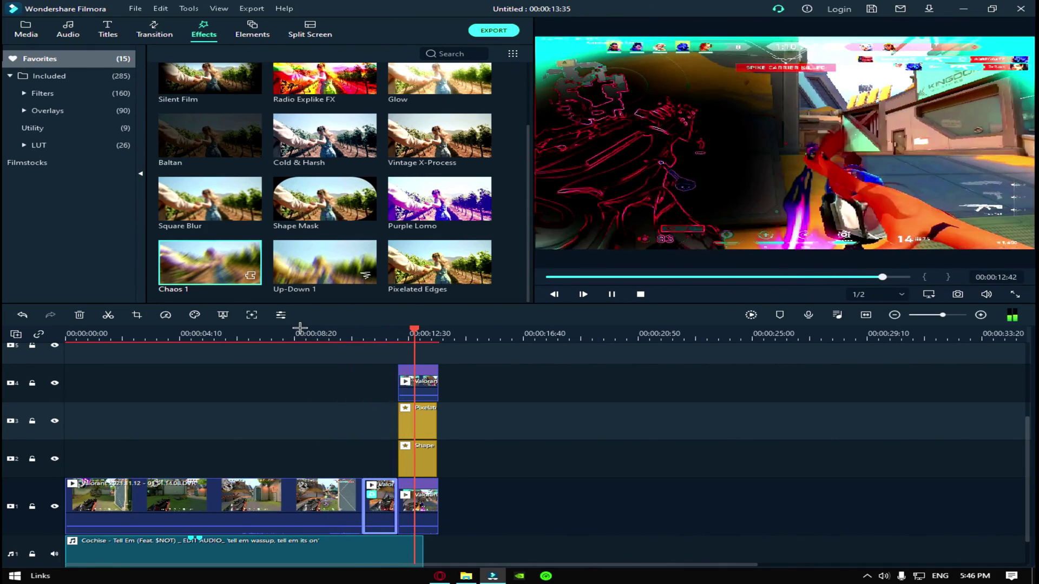
pyautogui.press('space')
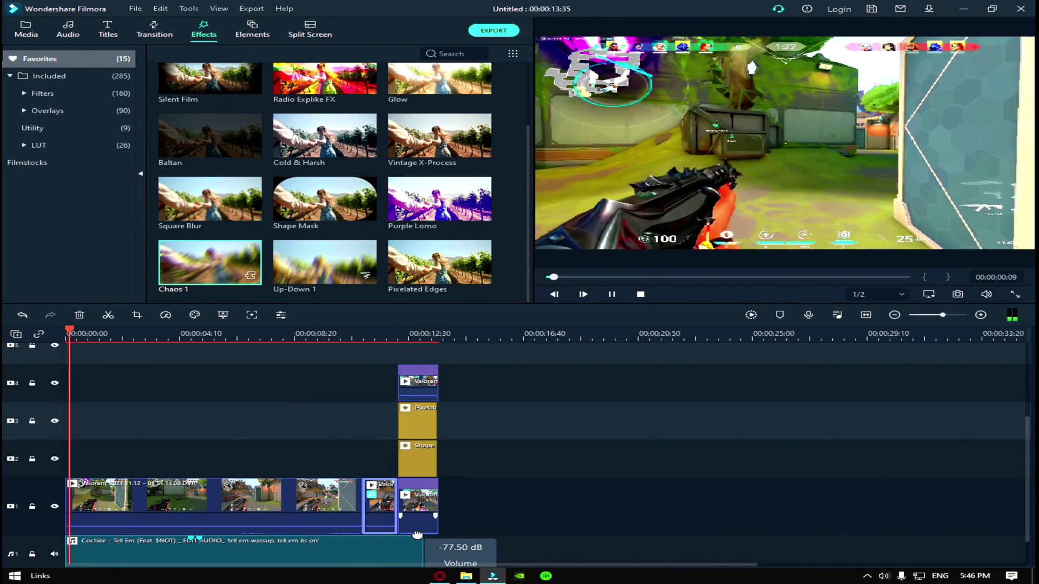